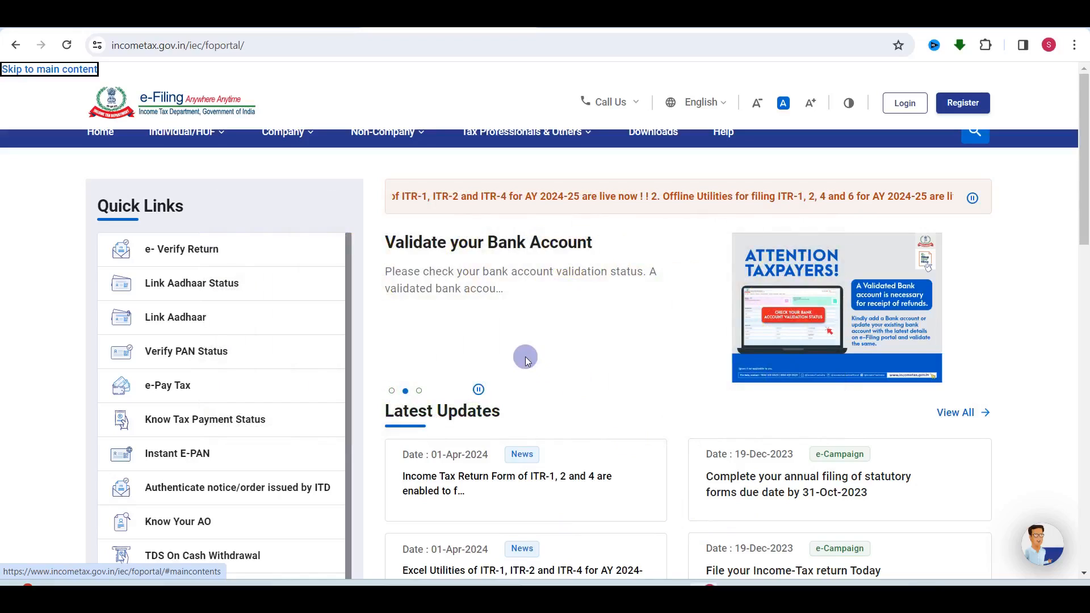
Log in to the income tax portal with the user ID, confirming the secure access message and entering the account password
{"action": "left_click", "coordinate": [903, 107]}
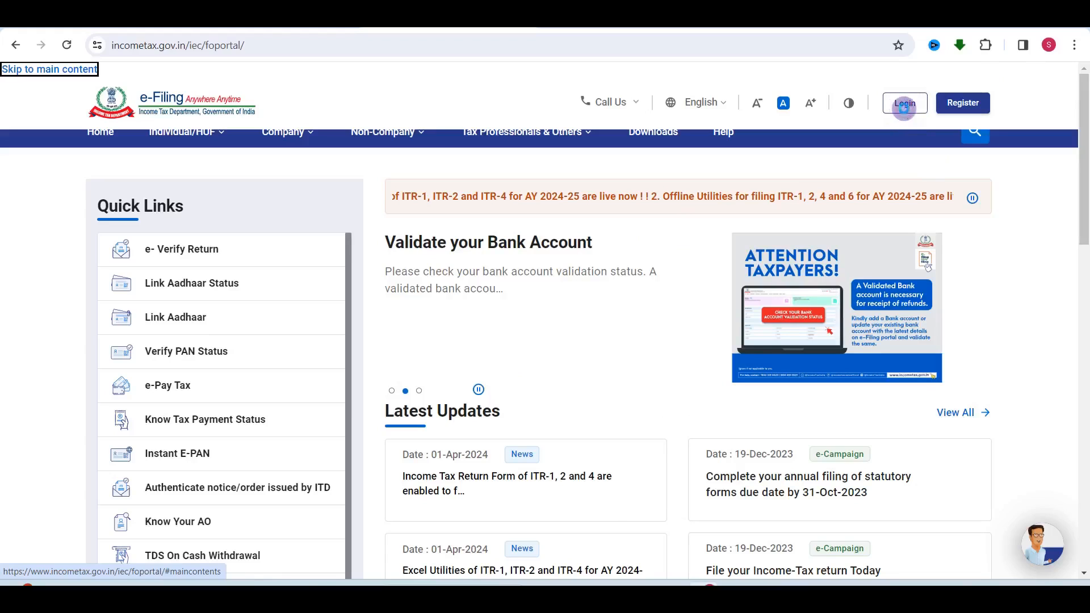
{"action": "left_click", "coordinate": [278, 376]}
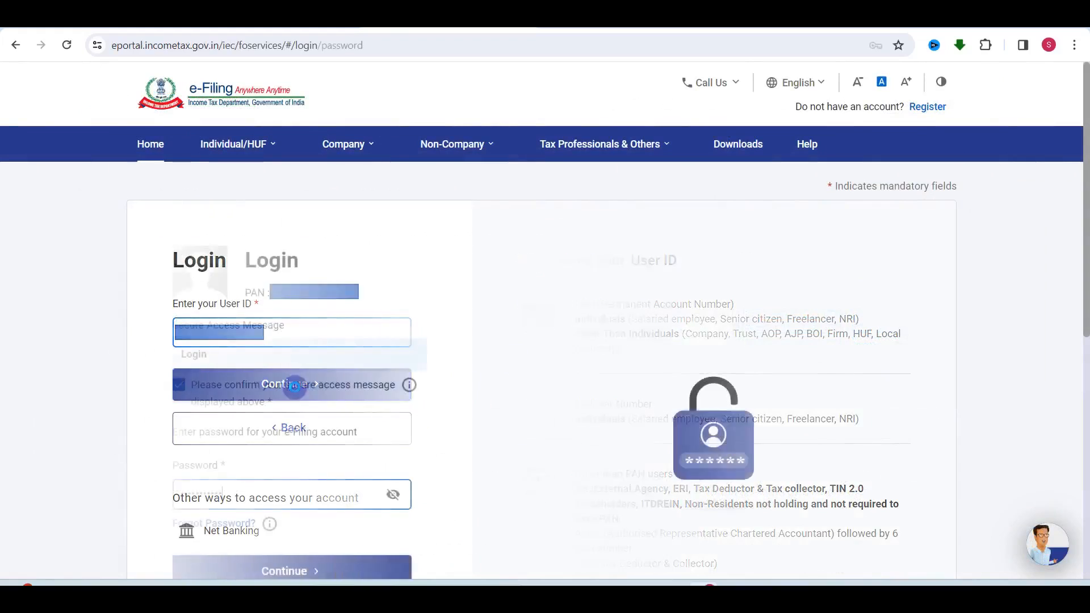
{"action": "left_click", "coordinate": [290, 385]}
{"action": "left_click", "coordinate": [217, 495]}
{"action": "left_click", "coordinate": [288, 569]}
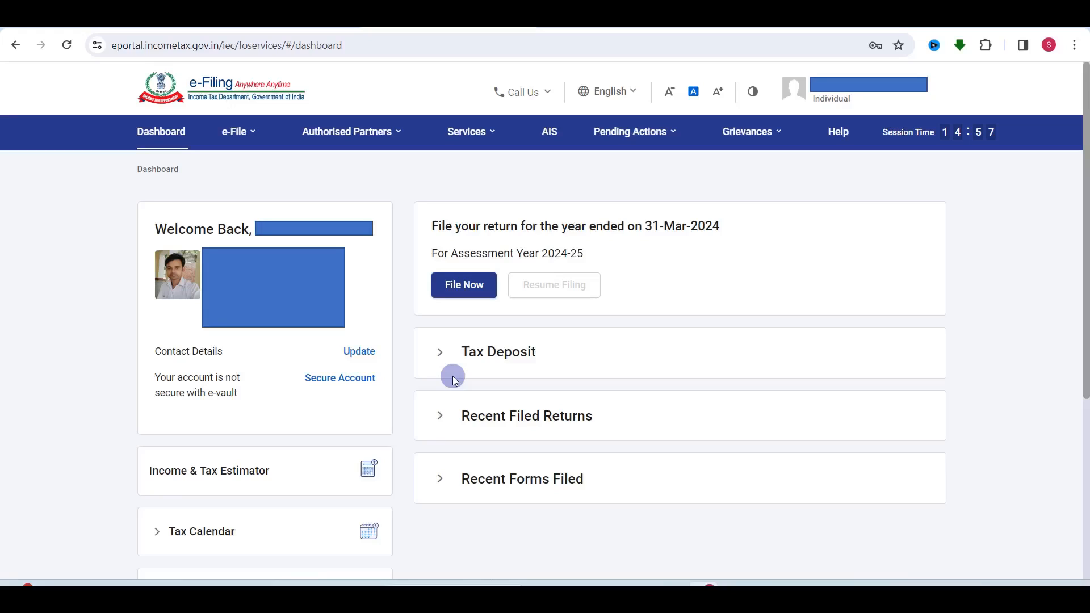
Open the F.Y. 2023-24 Annual Information Statement on the Compliance Portal and examine its TDS/TCS and SFT information
{"action": "left_click", "coordinate": [548, 133]}
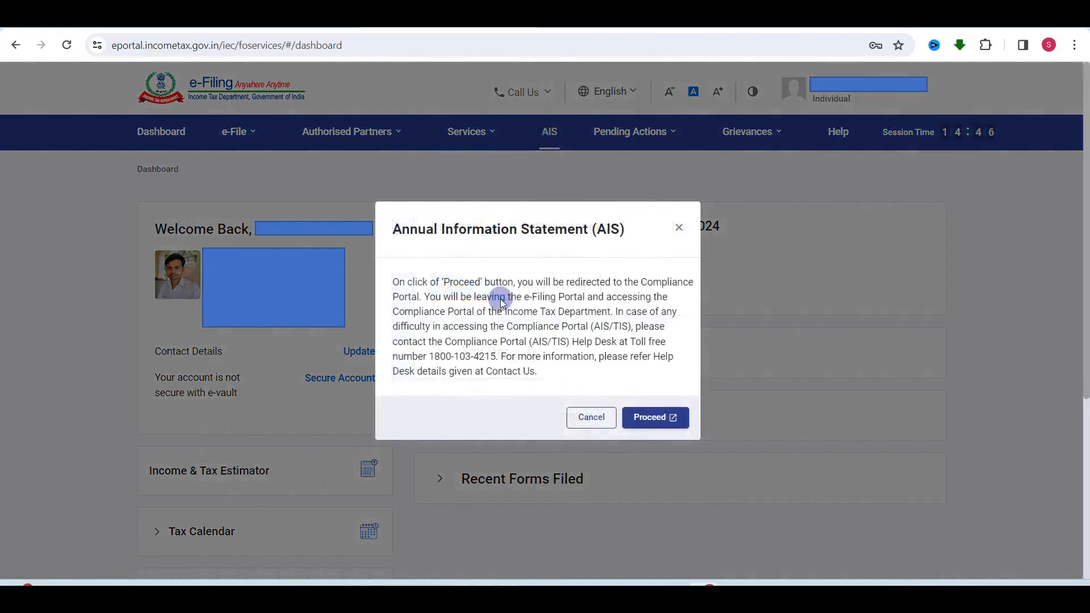
{"action": "left_click", "coordinate": [652, 418]}
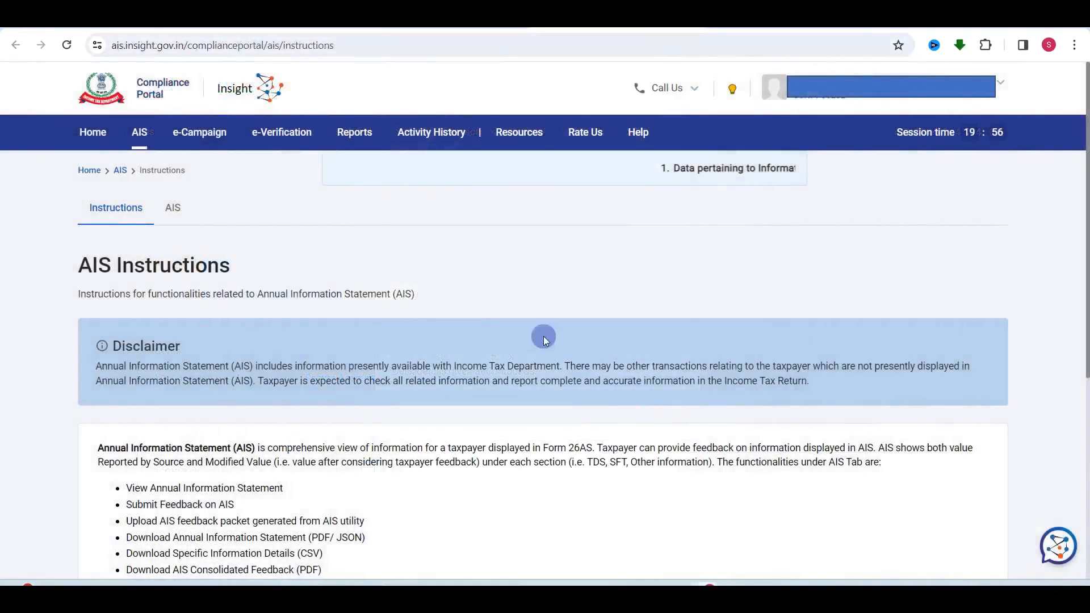
{"action": "left_click", "coordinate": [171, 208]}
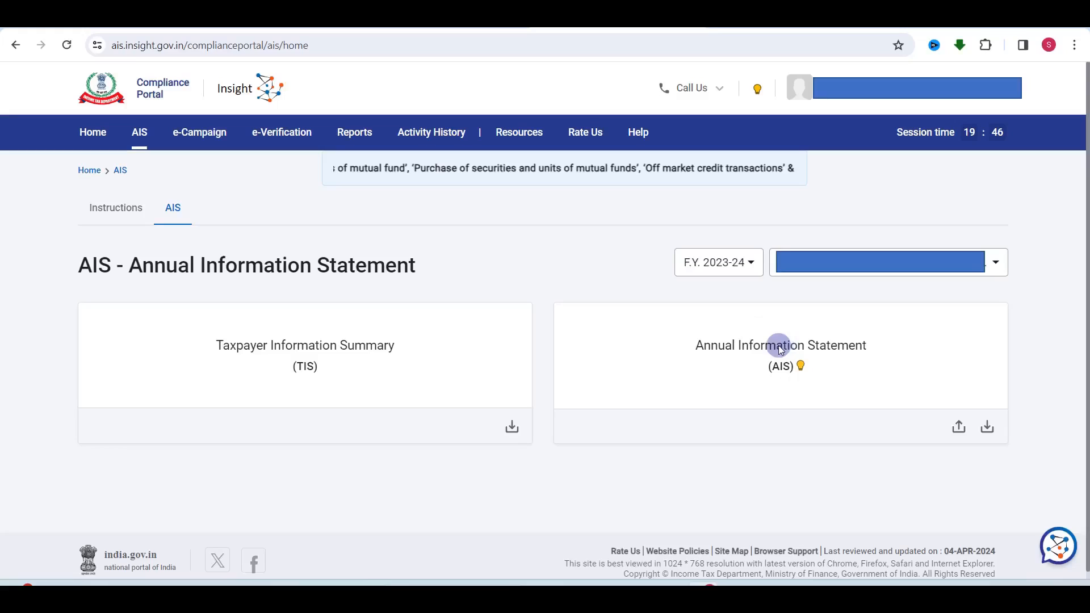
{"action": "left_click", "coordinate": [778, 345]}
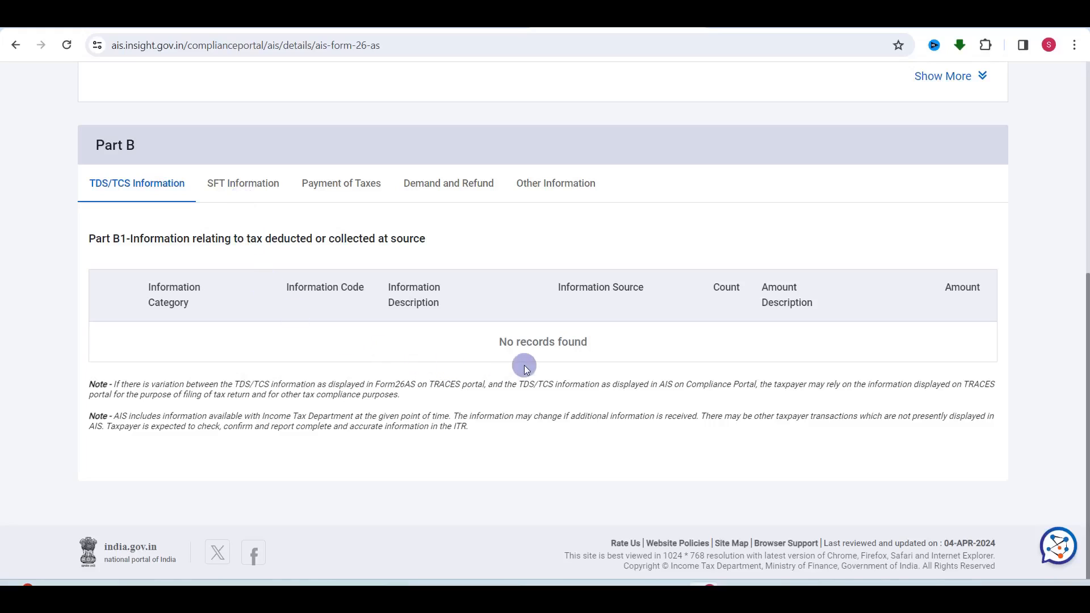
{"action": "left_click", "coordinate": [233, 186]}
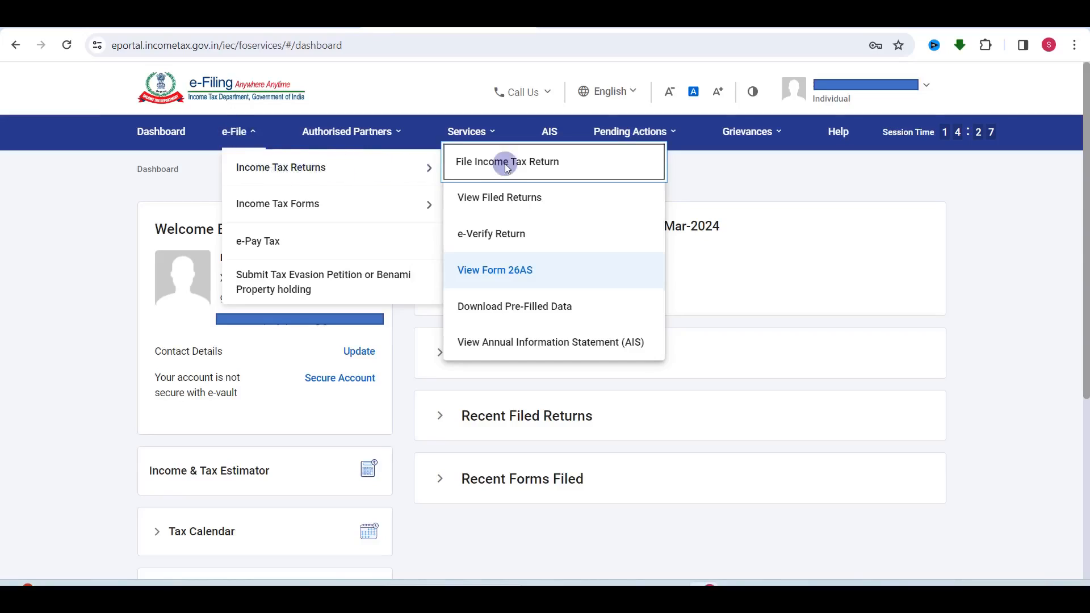
View Form 26AS on TRACES for assessment year 2024-25 as HTML, accepting the disclaimer and Form 16/16A usage terms
{"action": "left_click", "coordinate": [498, 272]}
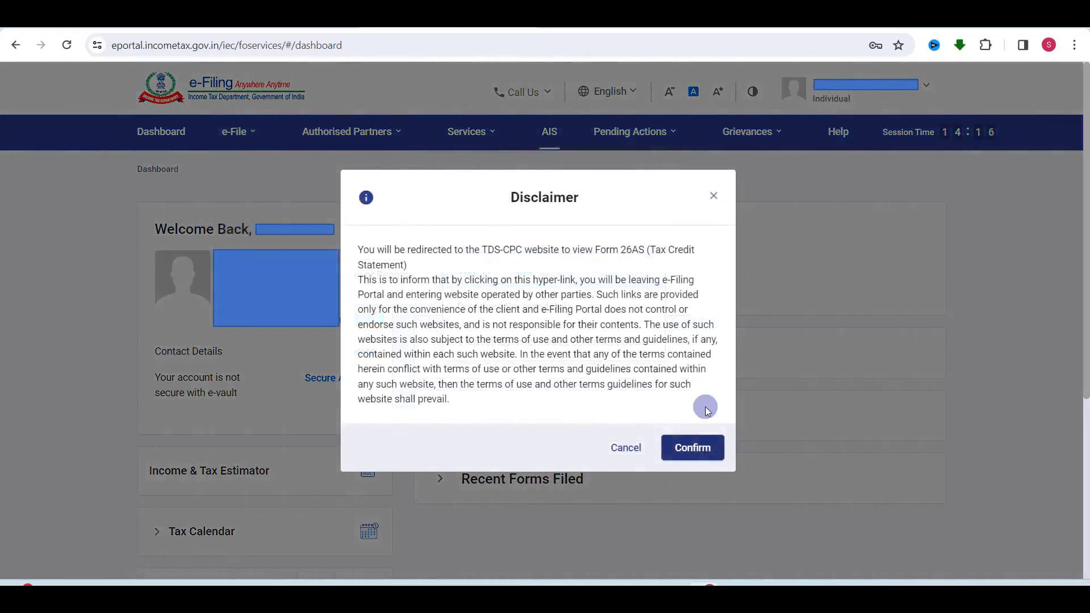
{"action": "left_click", "coordinate": [696, 451]}
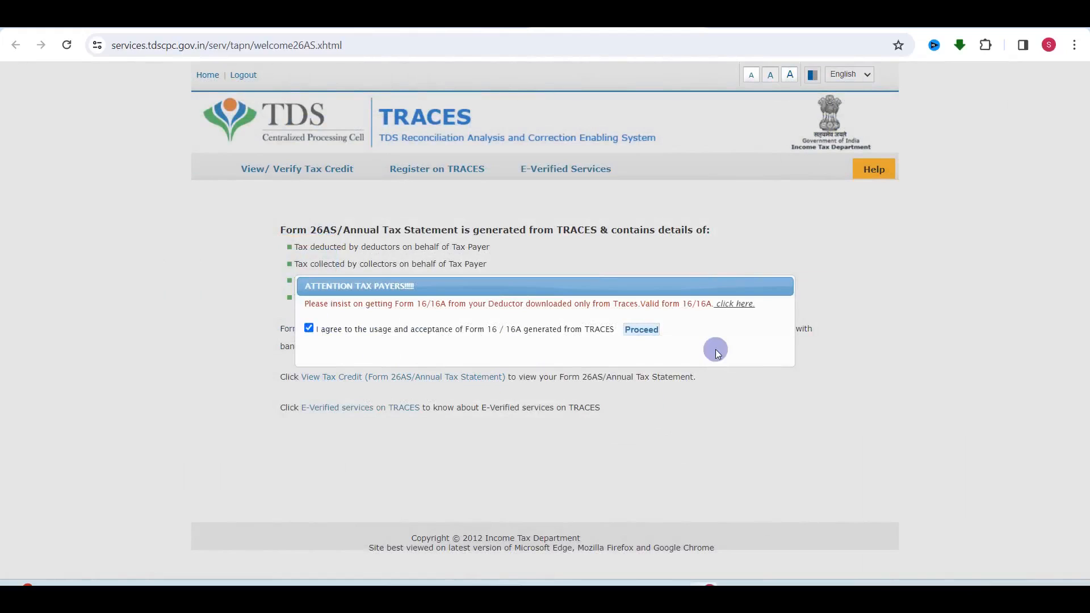
{"action": "left_click", "coordinate": [643, 330]}
{"action": "left_click", "coordinate": [334, 377]}
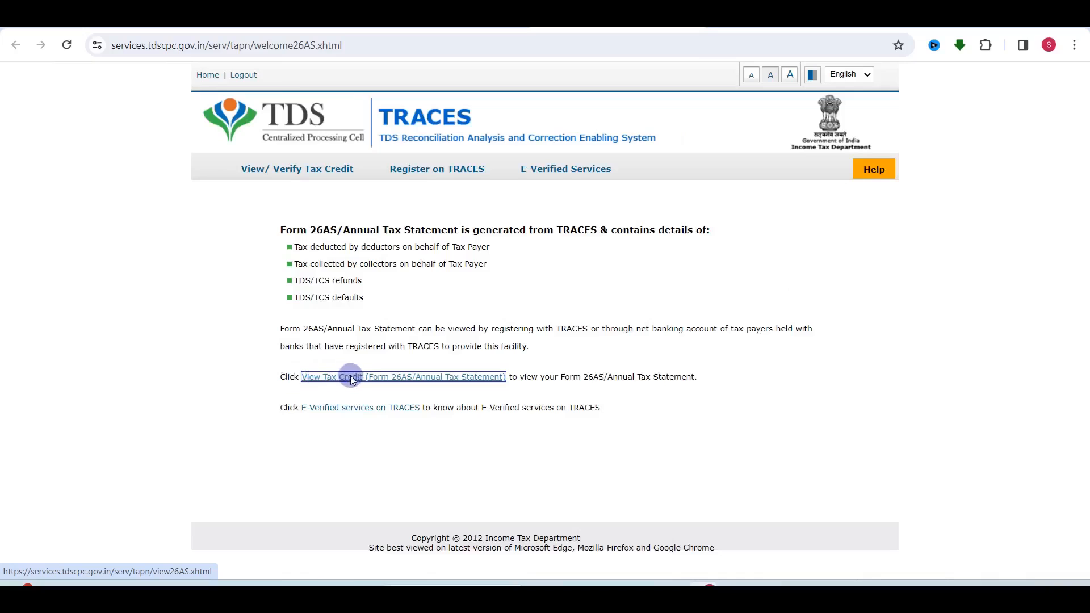
{"action": "left_click", "coordinate": [390, 376]}
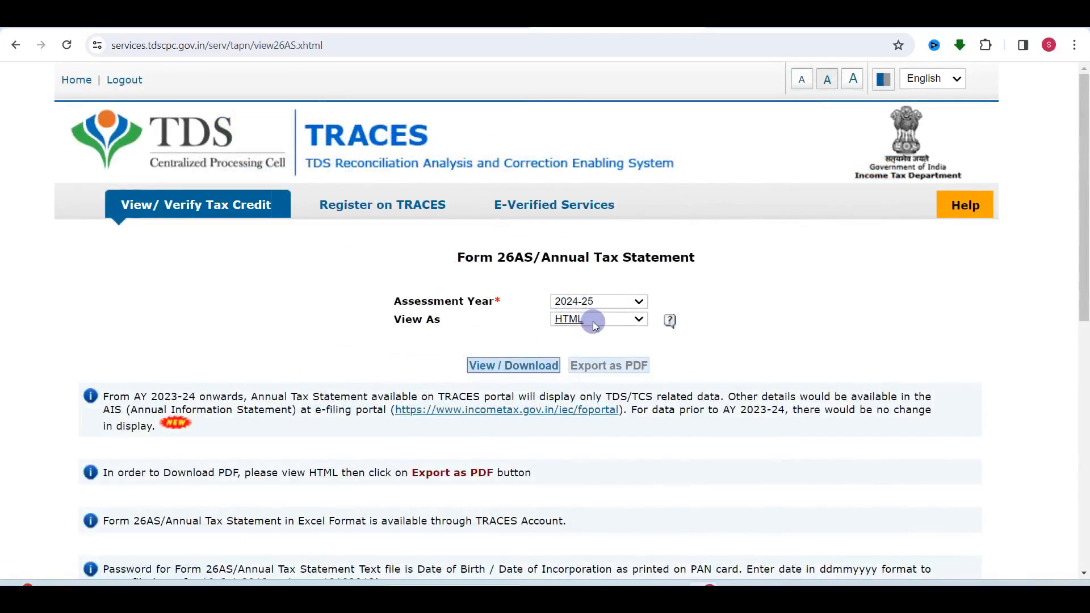
{"action": "left_click", "coordinate": [486, 366]}
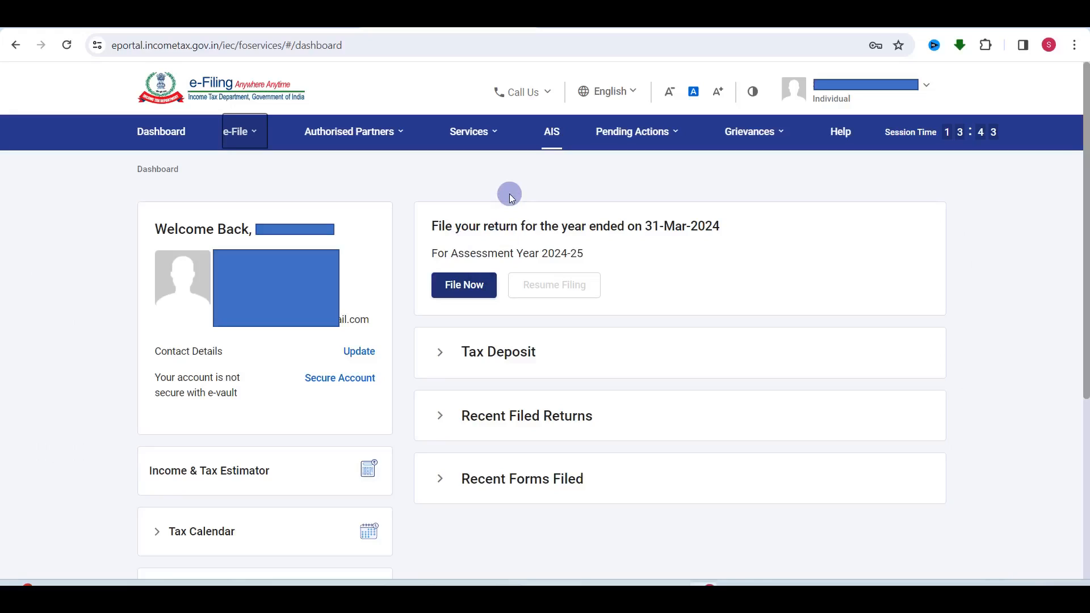
Start a new online income tax return for assessment year 2024-25 with the status Individual
{"action": "left_click", "coordinate": [459, 291]}
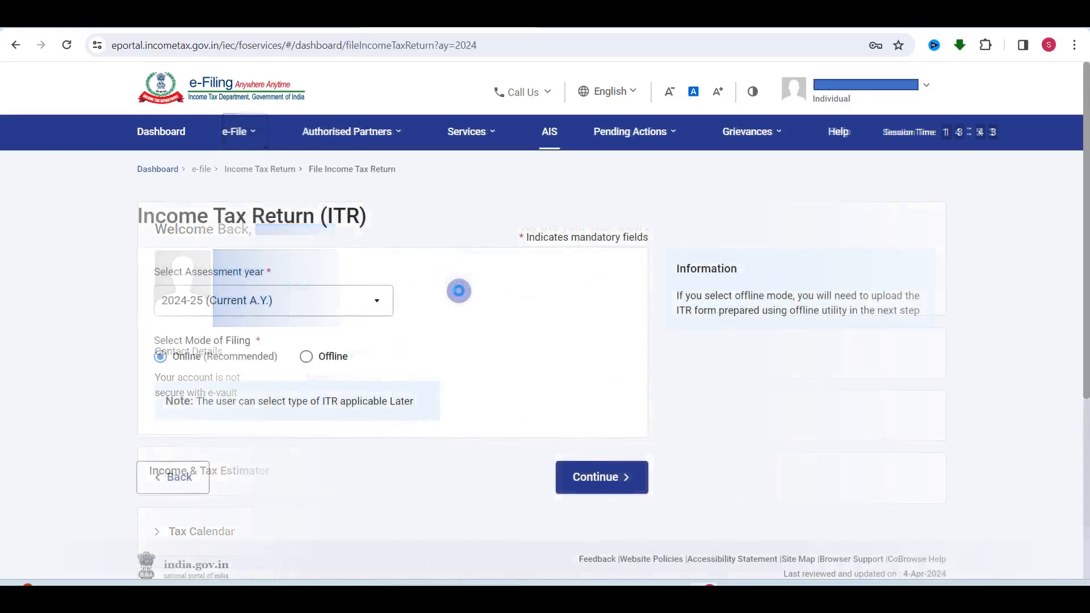
{"action": "left_click", "coordinate": [176, 300]}
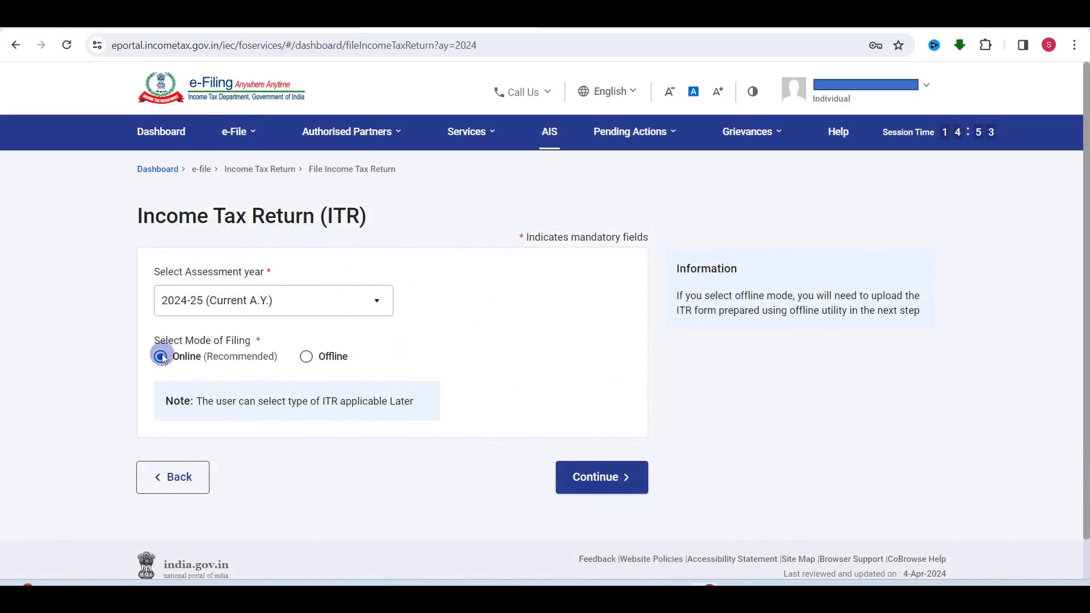
{"action": "left_click", "coordinate": [611, 478]}
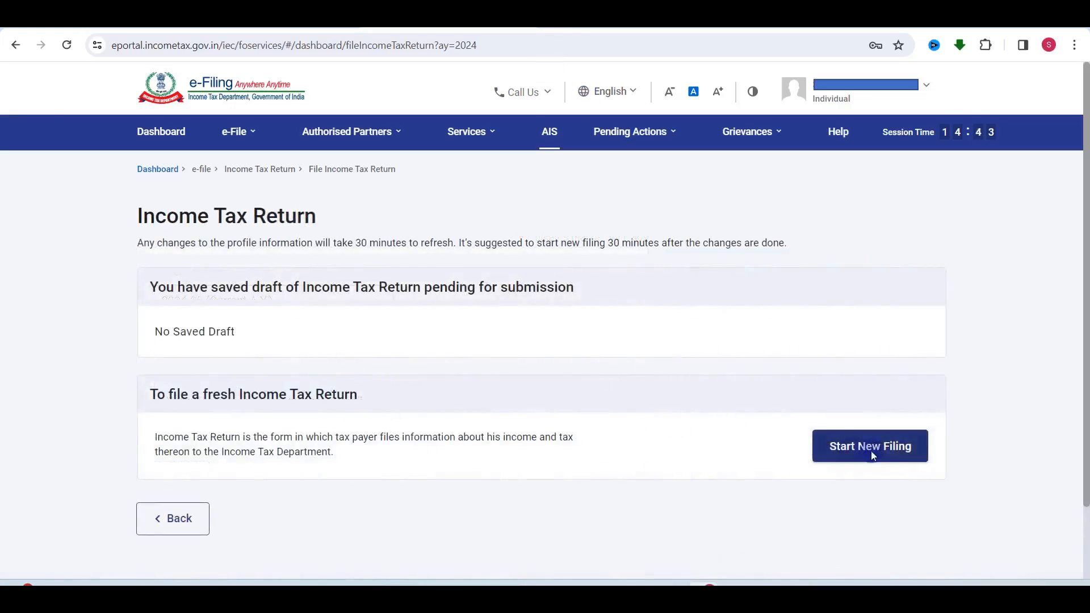
{"action": "left_click", "coordinate": [874, 451]}
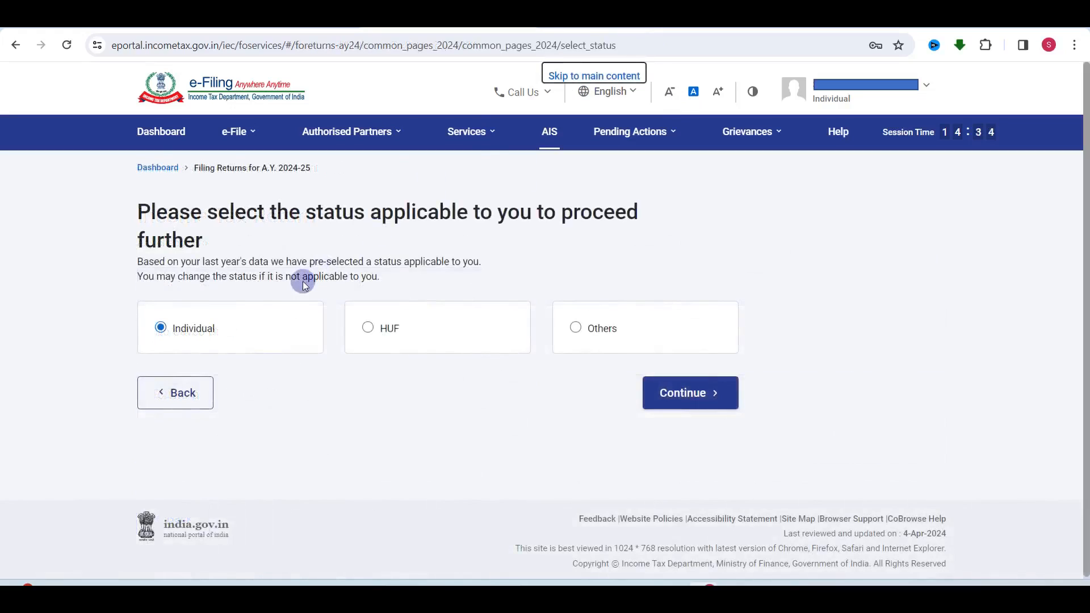
{"action": "left_click", "coordinate": [675, 401]}
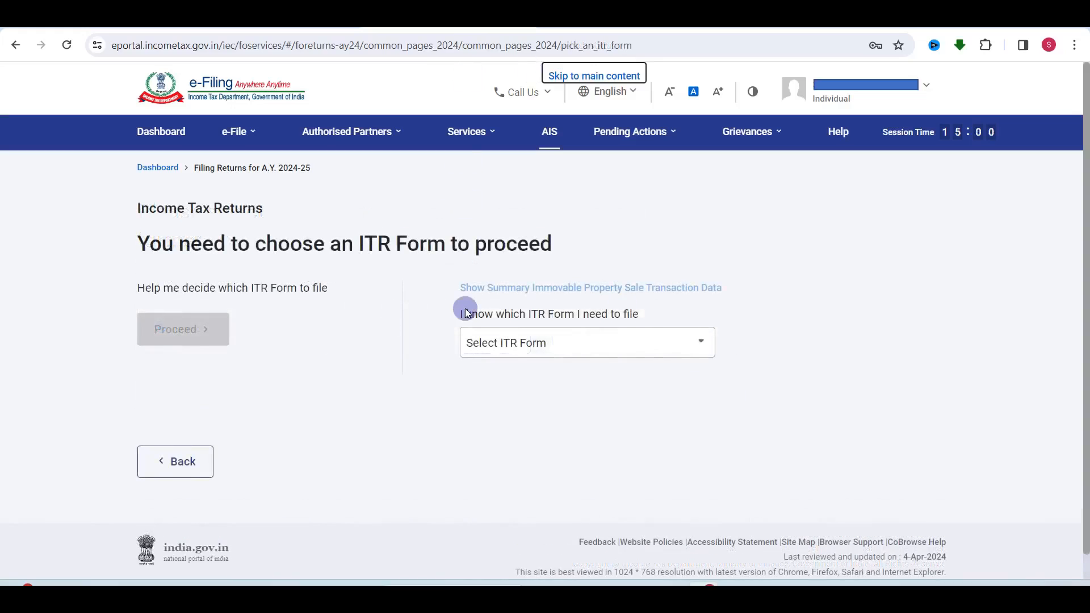
Choose ITR-1 as the return form and proceed with it
{"action": "left_click", "coordinate": [598, 342]}
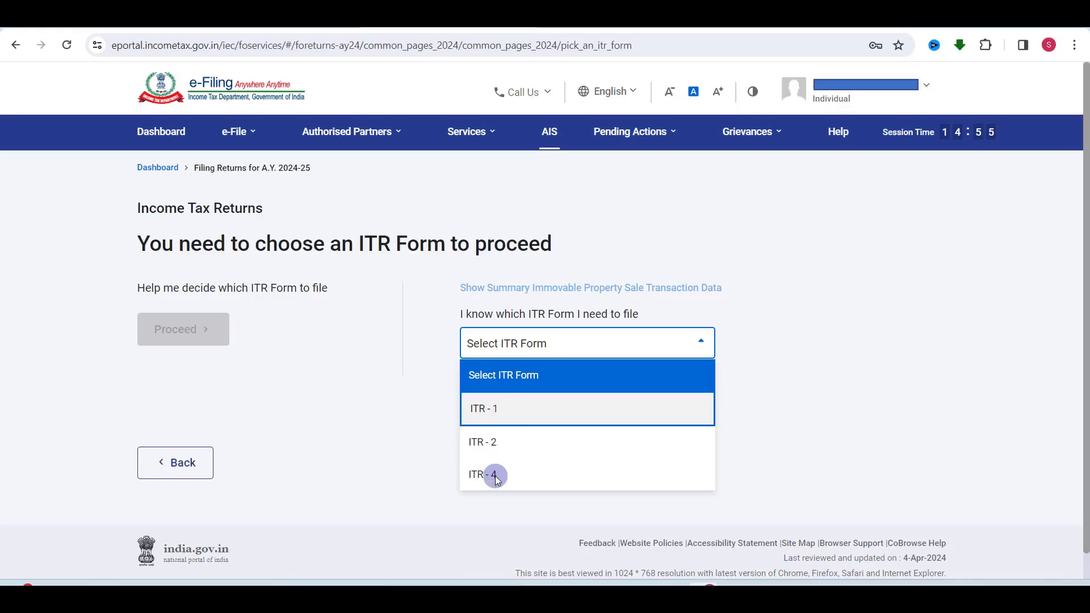
{"action": "left_click", "coordinate": [497, 410]}
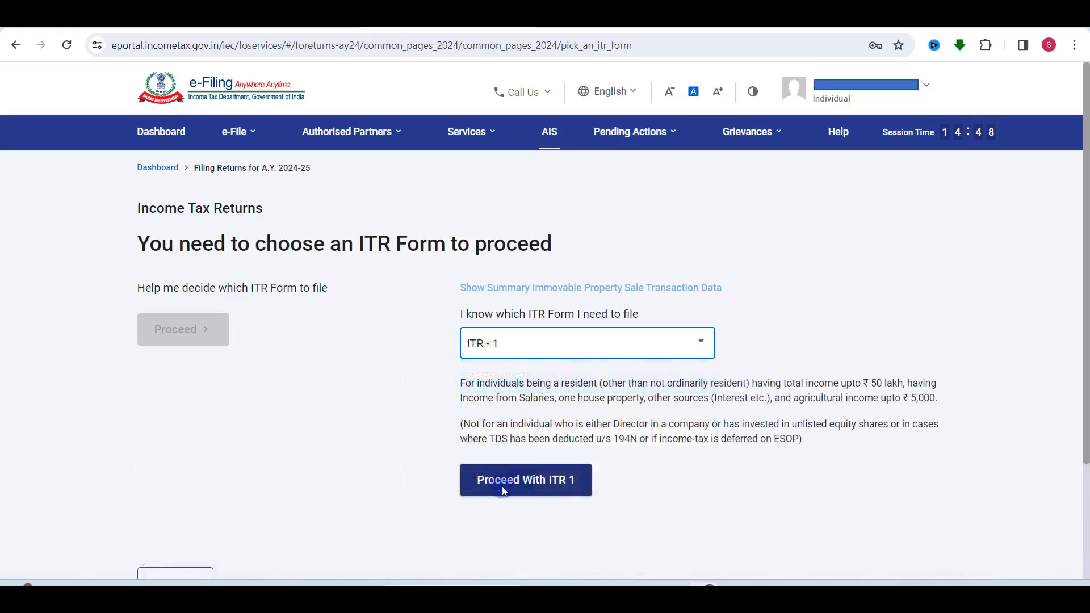
{"action": "left_click", "coordinate": [551, 487]}
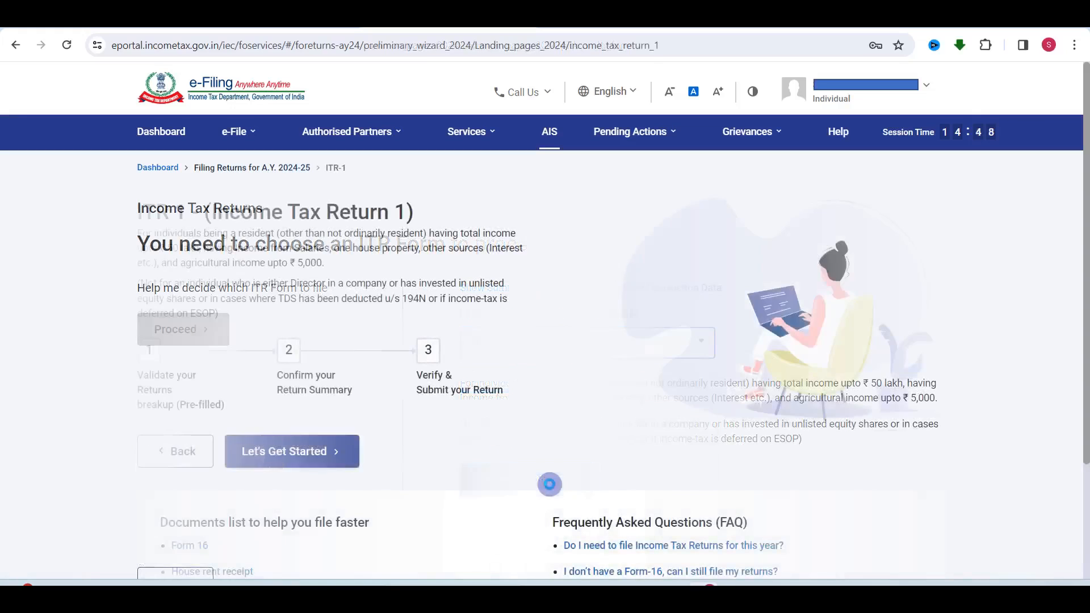
Begin the ITR-1 with taxable income above the basic exemption limit as filing reason, and acknowledge the pre-filled data notice
{"action": "left_click", "coordinate": [293, 448]}
{"action": "left_click", "coordinate": [254, 459]}
{"action": "left_click", "coordinate": [298, 458]}
{"action": "left_click", "coordinate": [412, 386]}
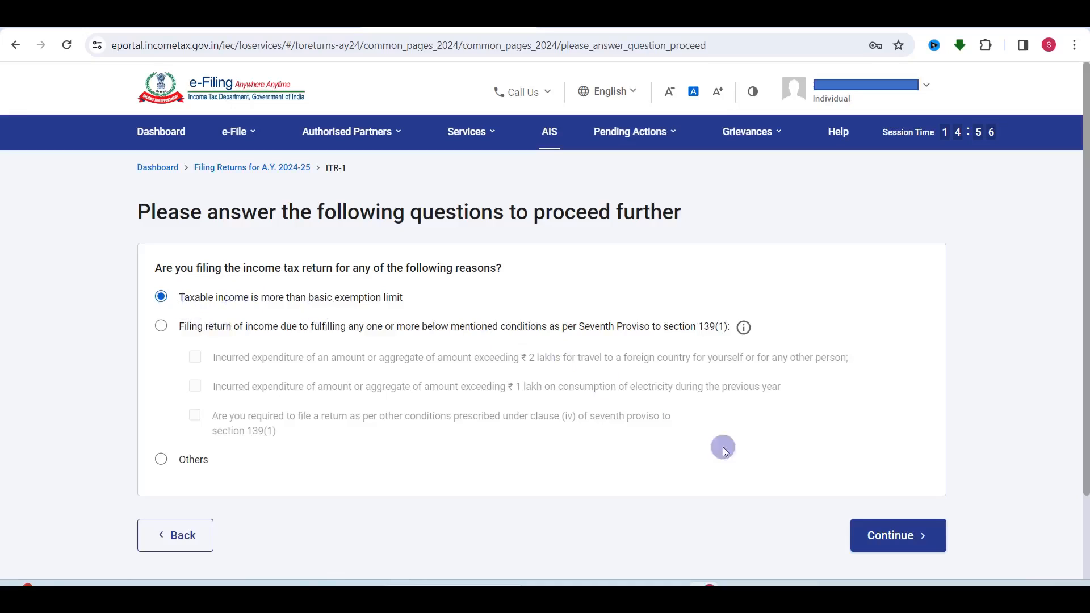
{"action": "left_click", "coordinate": [884, 537]}
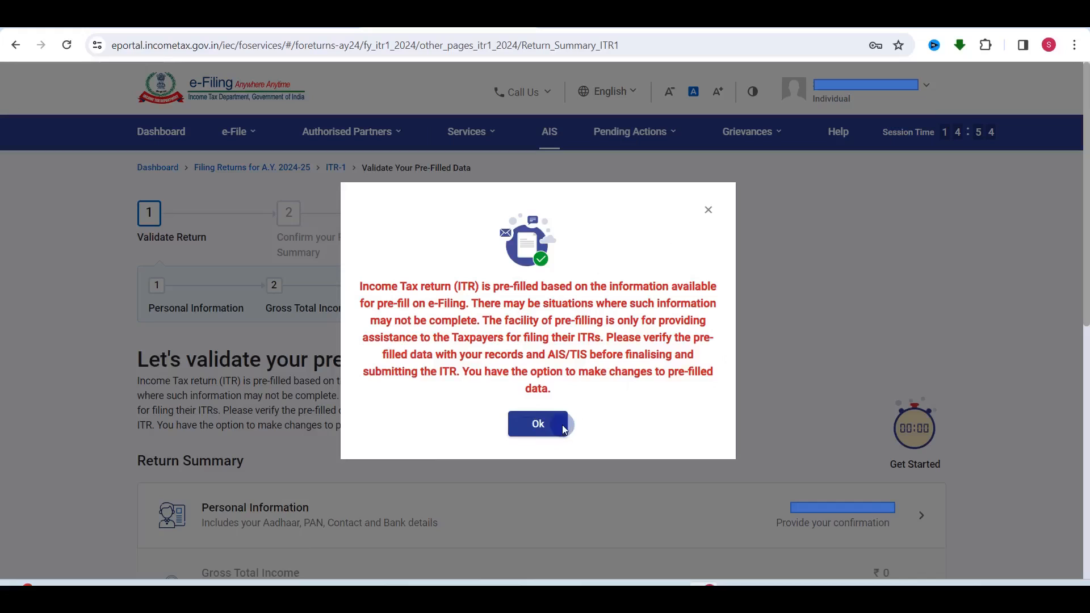
{"action": "left_click", "coordinate": [538, 427]}
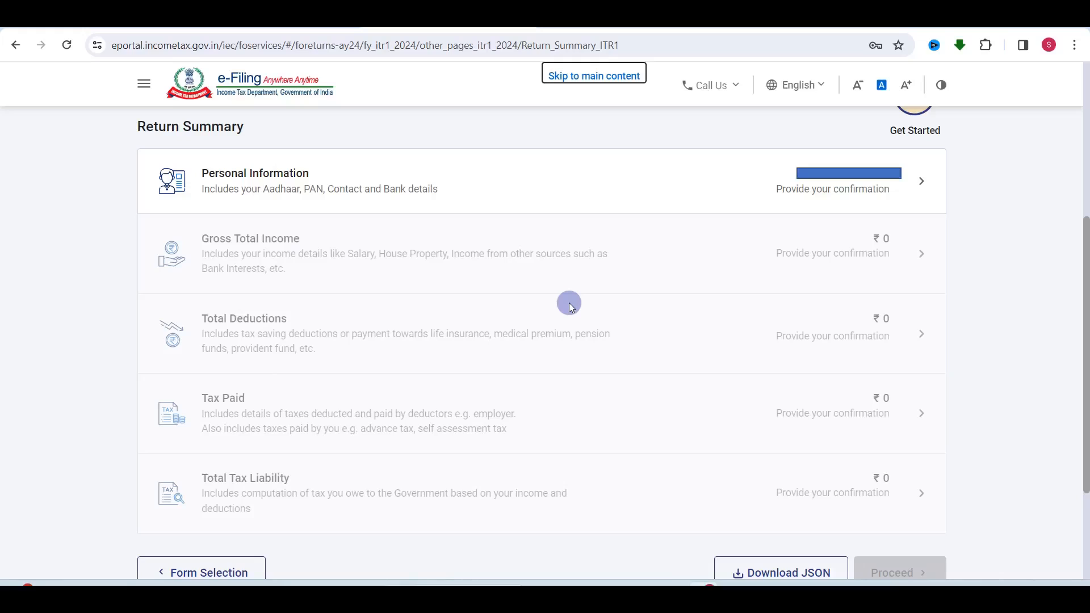
Review and confirm the Personal Information section, with No for opting out of the new tax regime
{"action": "left_click", "coordinate": [854, 188]}
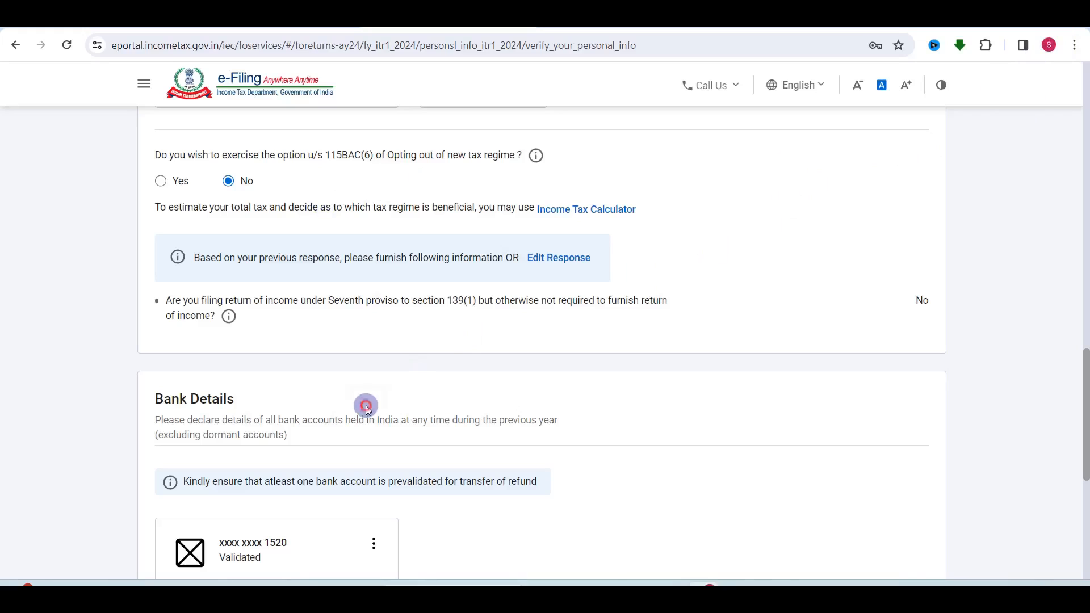
{"action": "scroll", "coordinate": [364, 406], "scroll_direction": "down", "scroll_amount": 7}
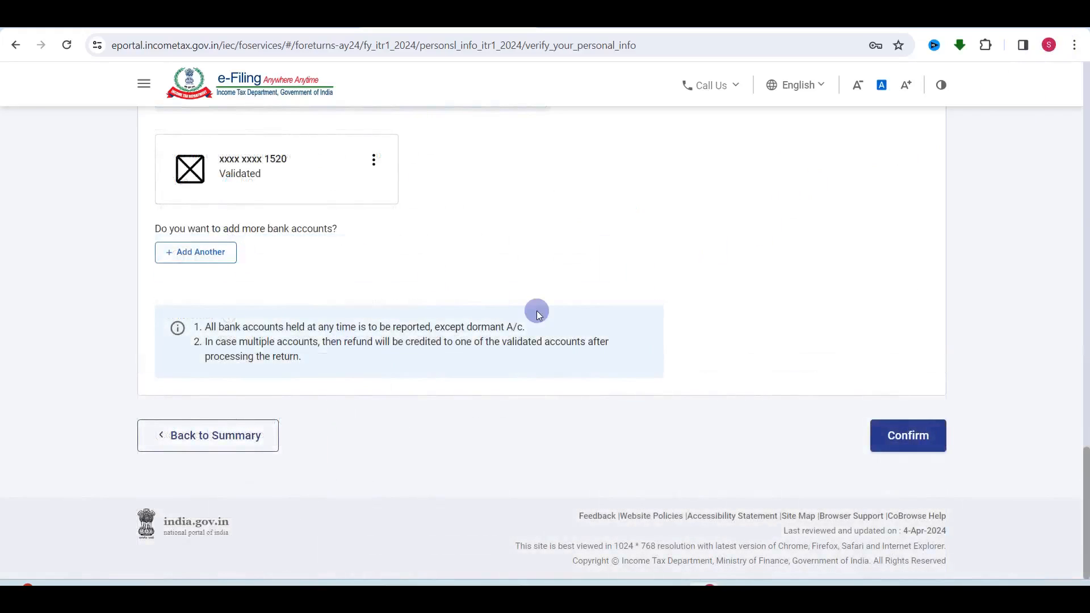
{"action": "left_click", "coordinate": [911, 450]}
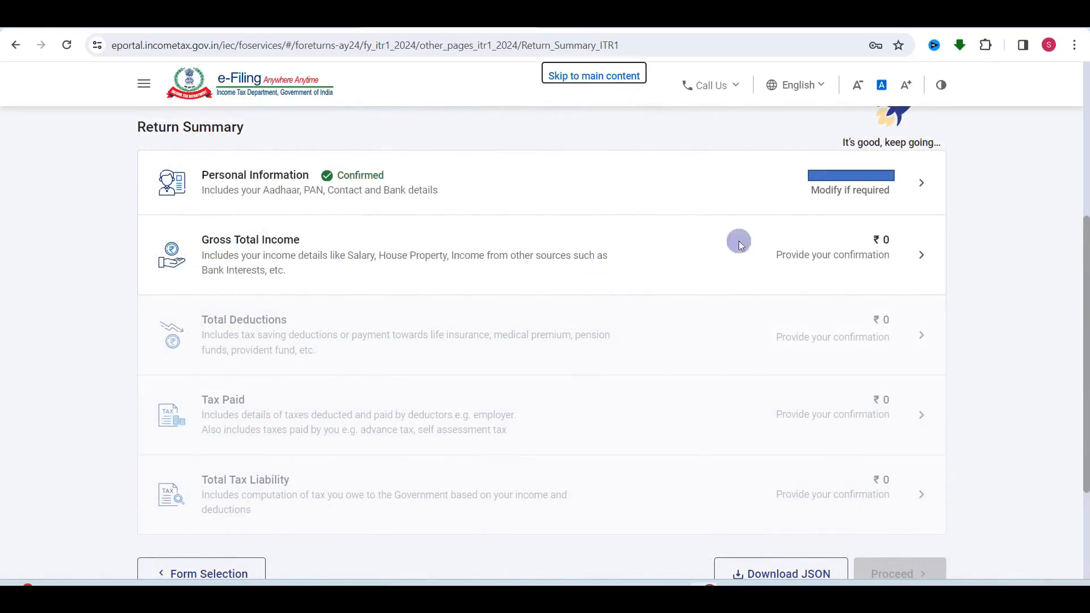
Open the Gross Total Income section and continue past the salary exemption questions without answering them
{"action": "left_click", "coordinate": [900, 248]}
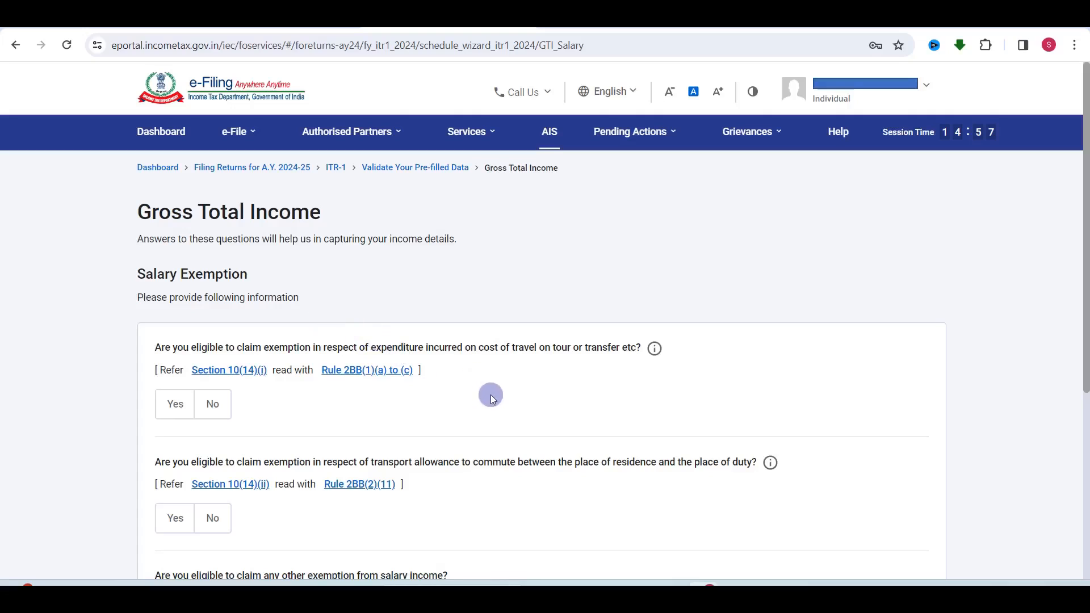
{"action": "scroll", "coordinate": [511, 392], "scroll_direction": "down", "scroll_amount": 5}
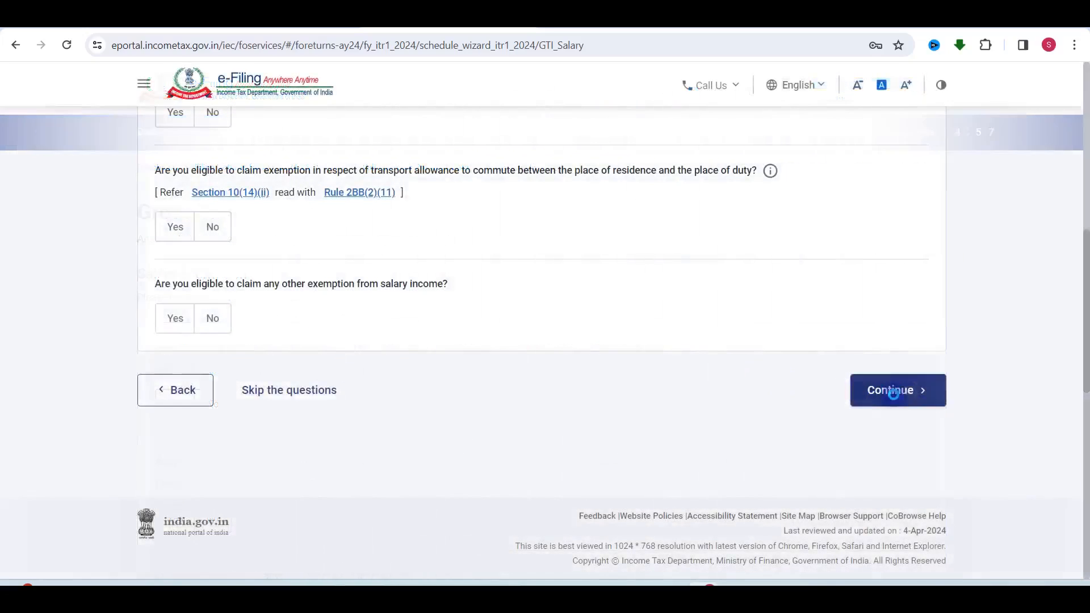
{"action": "left_click", "coordinate": [911, 395]}
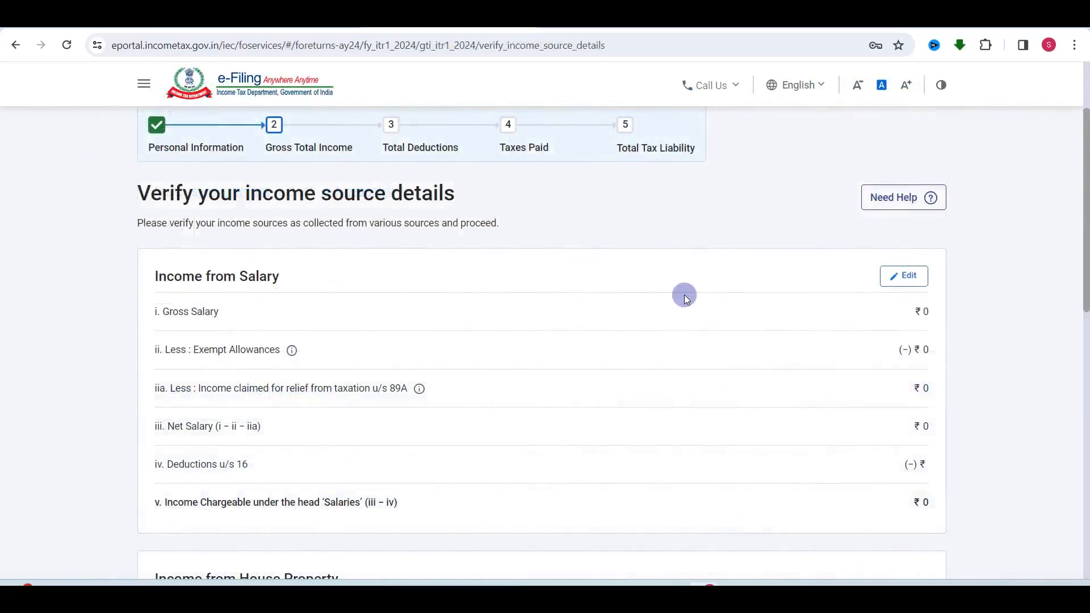
Edit the income from salary to a gross salary of ₹5,50,000 with no exempt allowances, and save it
{"action": "left_click", "coordinate": [906, 278]}
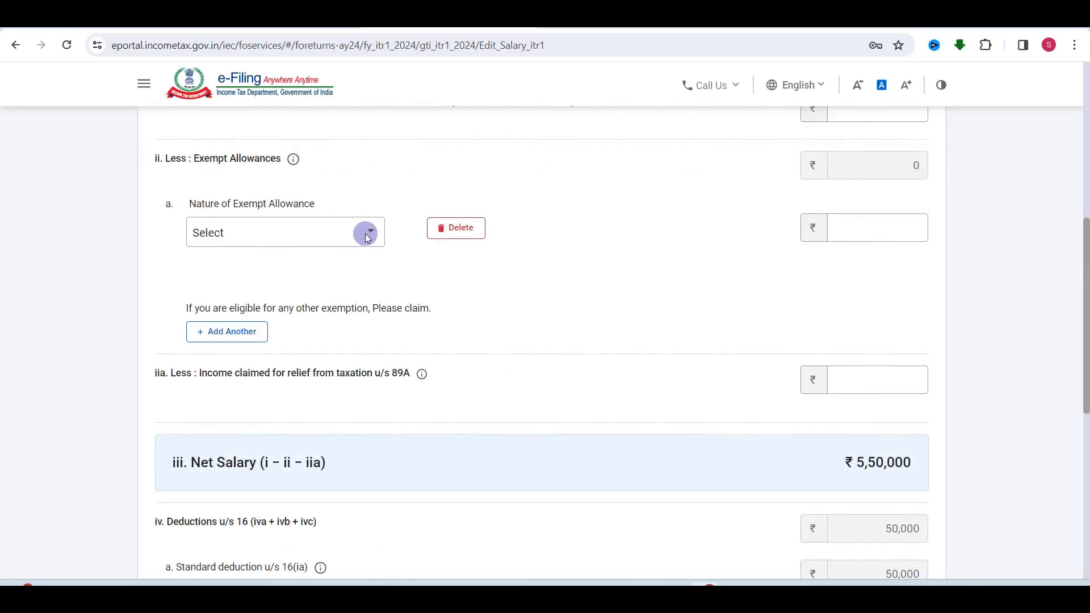
{"action": "left_click", "coordinate": [347, 230]}
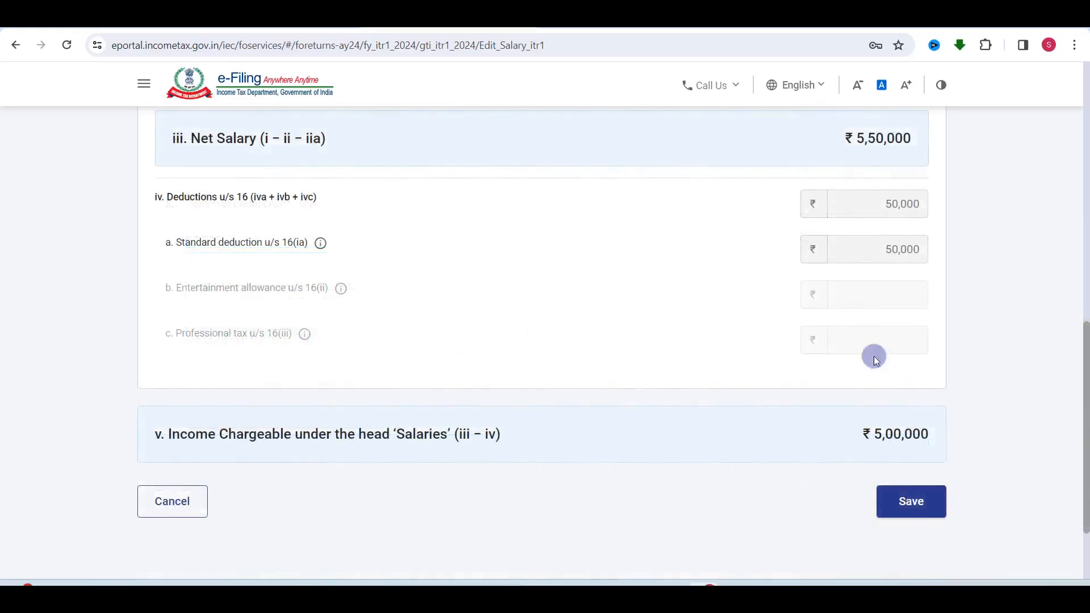
{"action": "left_click", "coordinate": [913, 501]}
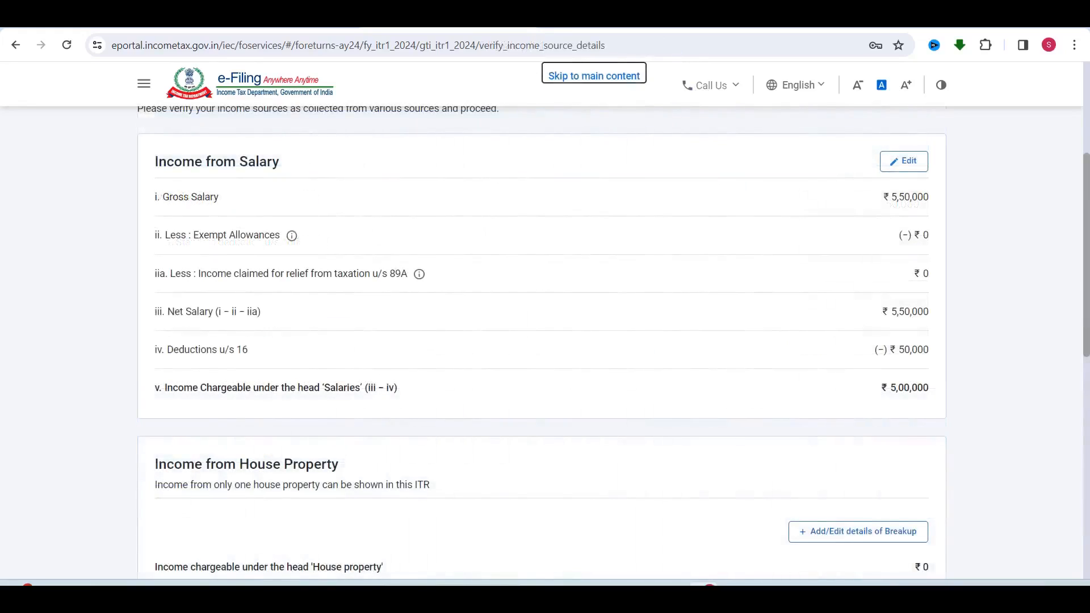
Add savings bank account interest of ₹650 under income from other sources, with No for the remaining income questions
{"action": "left_click", "coordinate": [585, 384]}
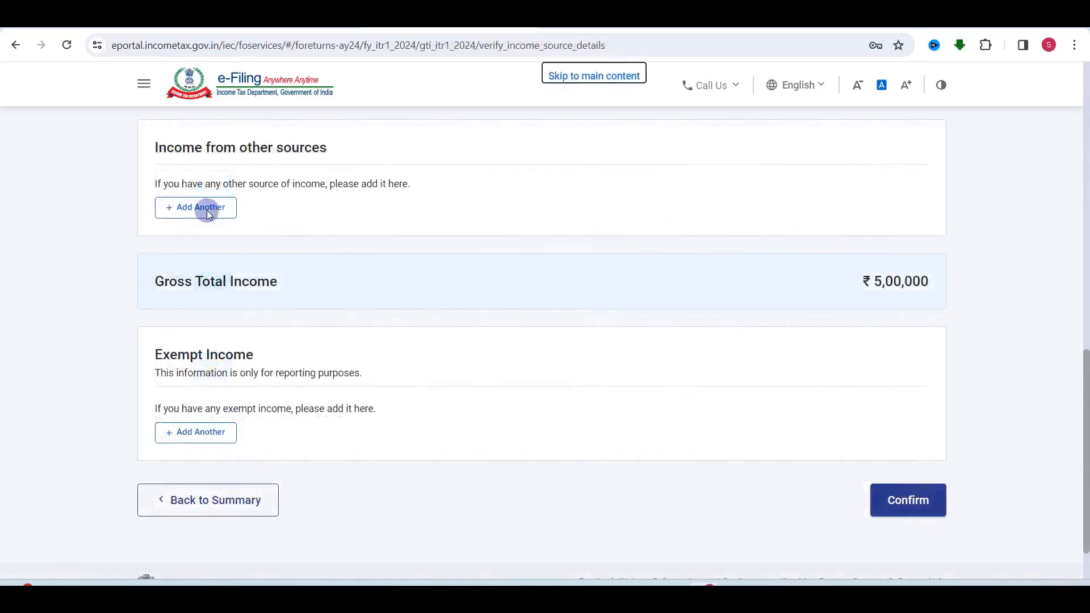
{"action": "left_click", "coordinate": [200, 210]}
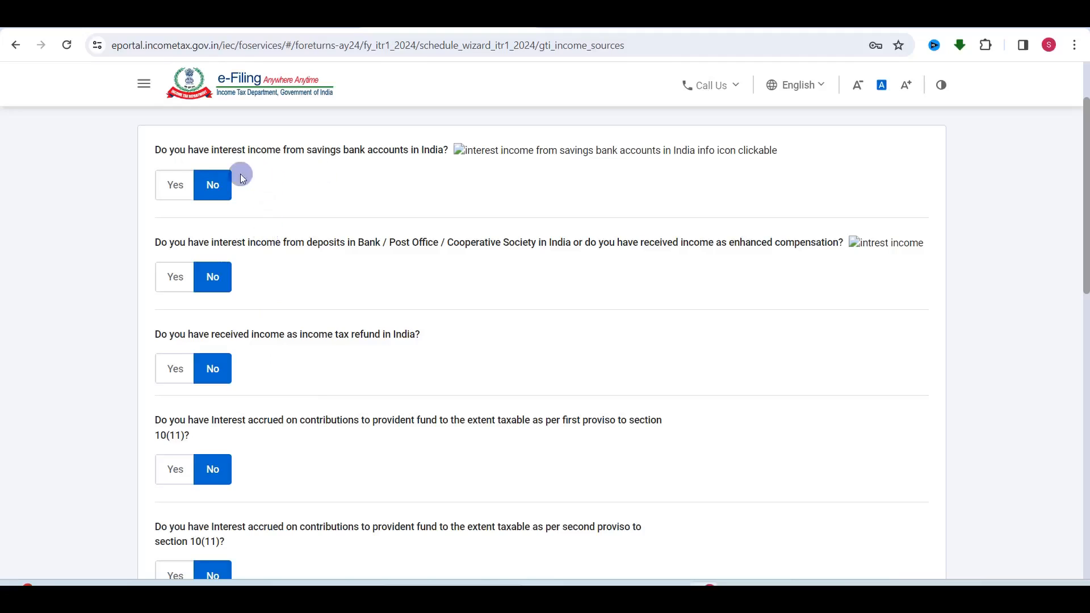
{"action": "left_click", "coordinate": [175, 183]}
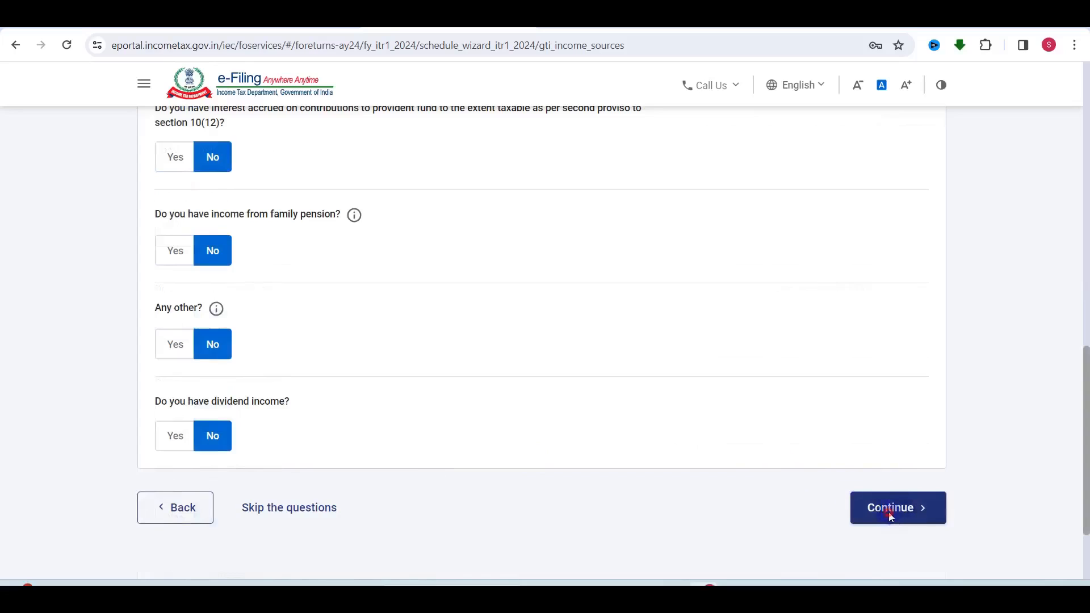
{"action": "left_click", "coordinate": [890, 513]}
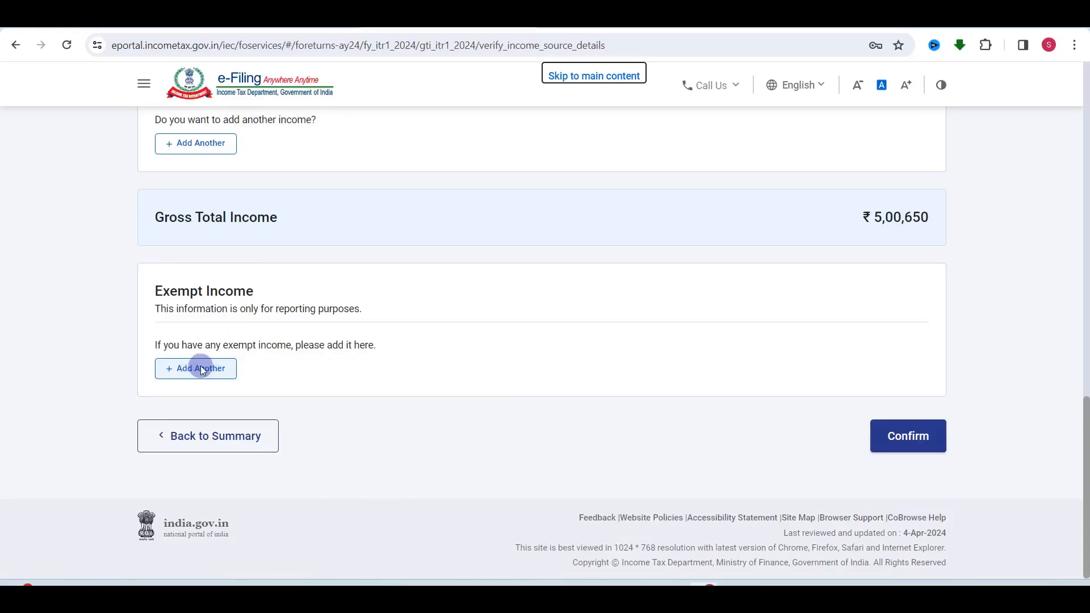
Open the exempt income form, cancel it without adding an entry, and confirm the Gross Total Income section
{"action": "left_click", "coordinate": [200, 368]}
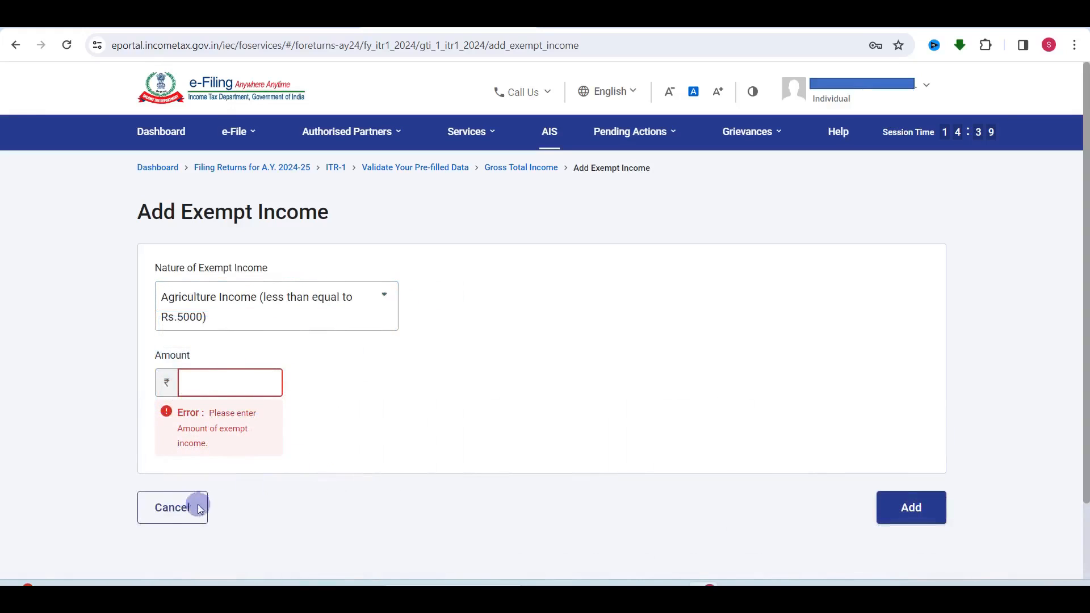
{"action": "left_click", "coordinate": [166, 507]}
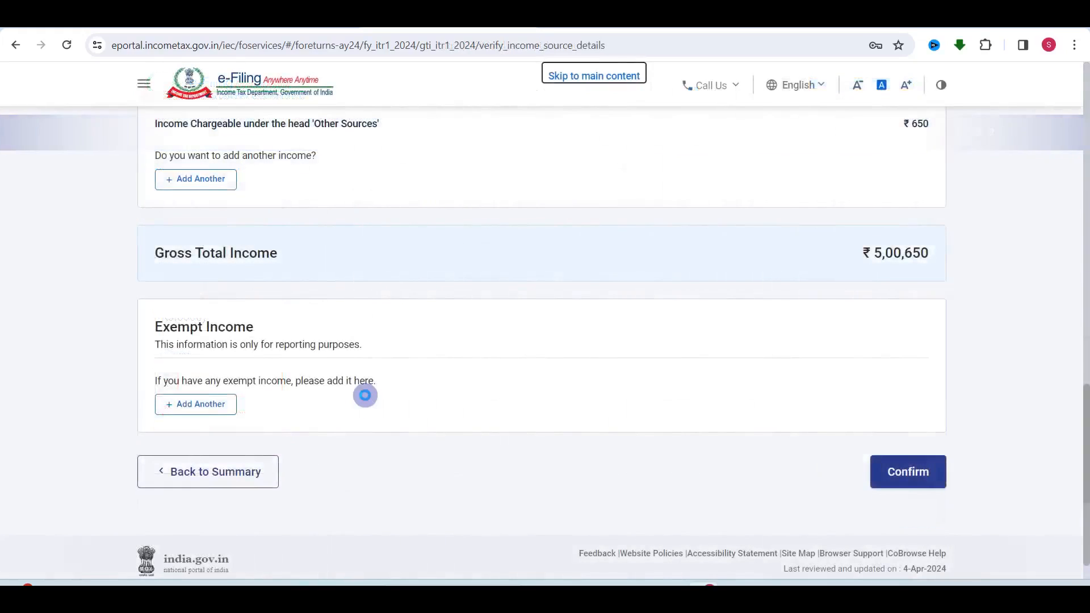
{"action": "left_click", "coordinate": [905, 480]}
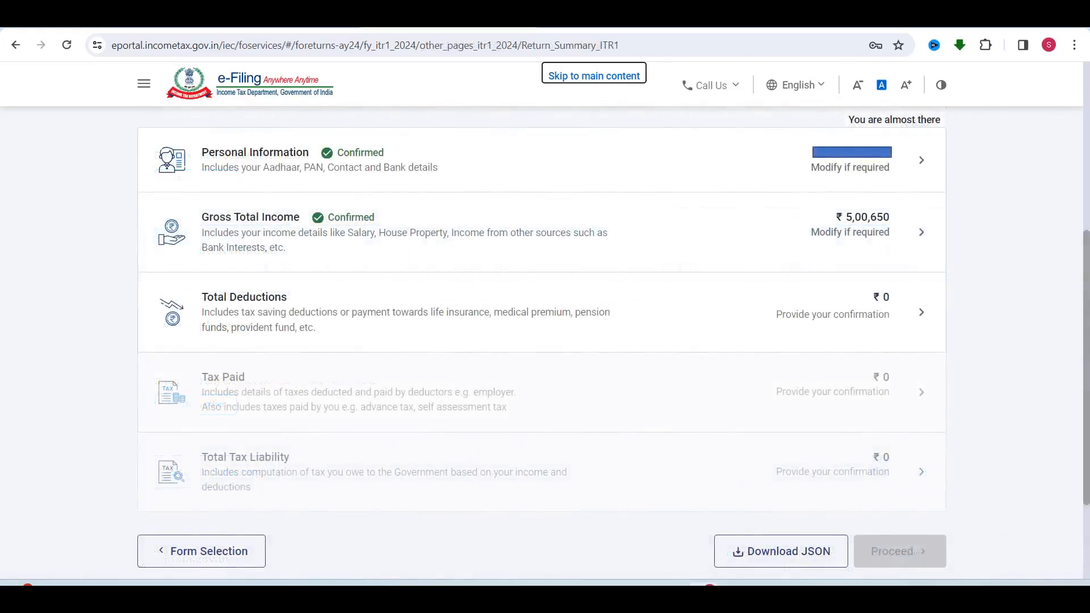
Review and confirm the Total Deductions section without claiming any deduction, leaving the 80CCD(2) question unanswered
{"action": "left_click", "coordinate": [886, 316]}
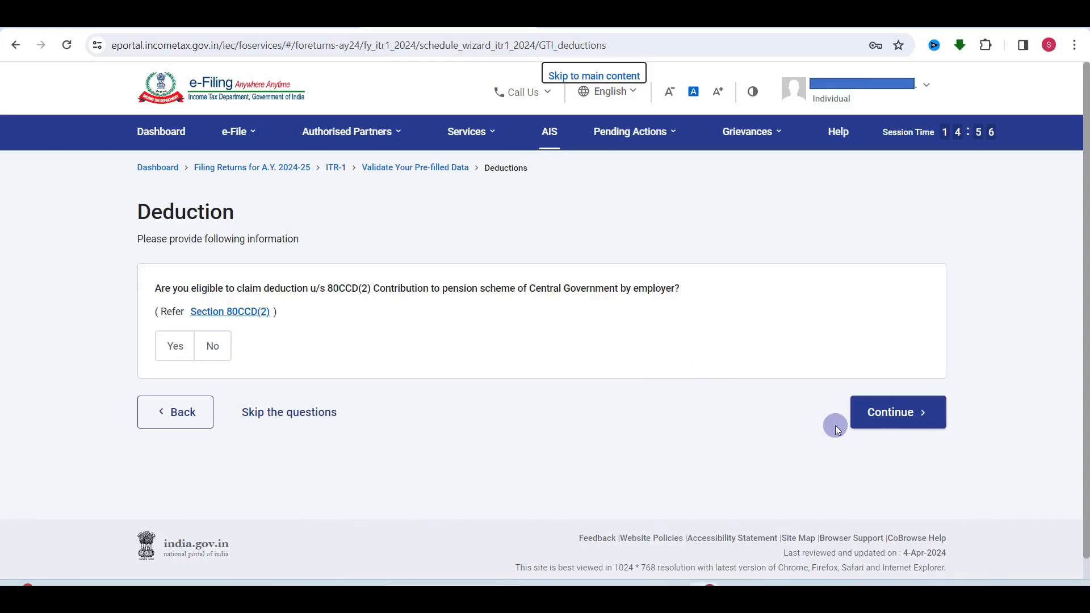
{"action": "left_click", "coordinate": [882, 420]}
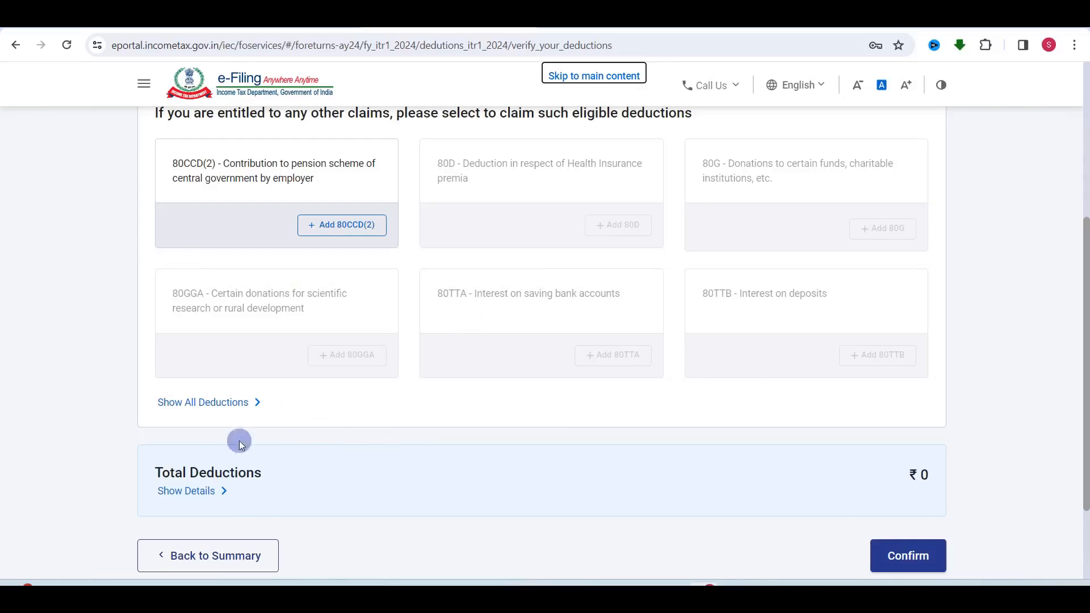
{"action": "left_click", "coordinate": [181, 492]}
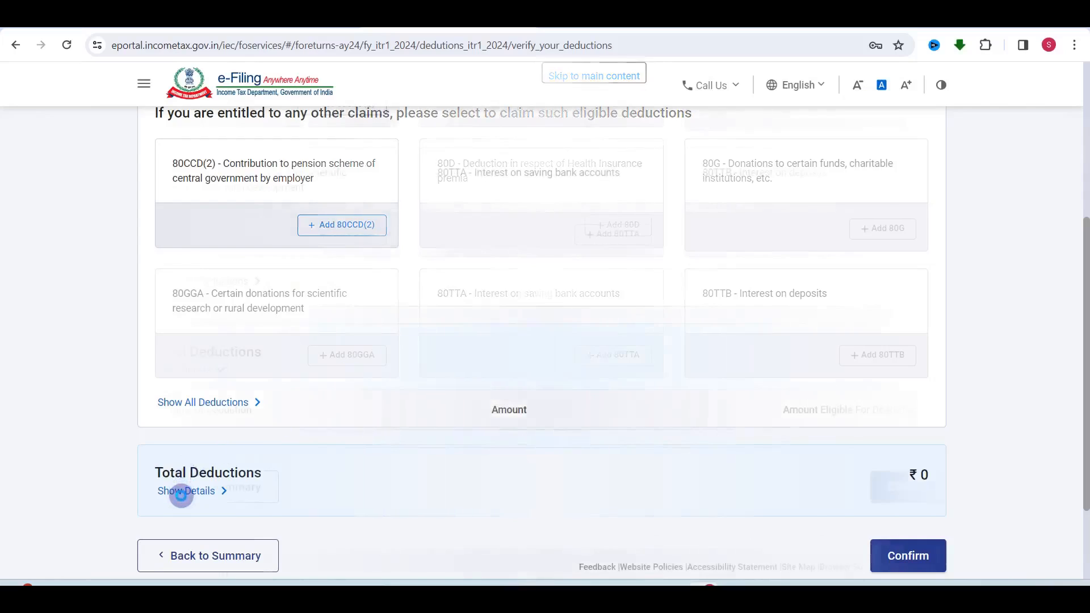
{"action": "scroll", "coordinate": [480, 452], "scroll_direction": "down", "scroll_amount": 2}
{"action": "left_click", "coordinate": [909, 489]}
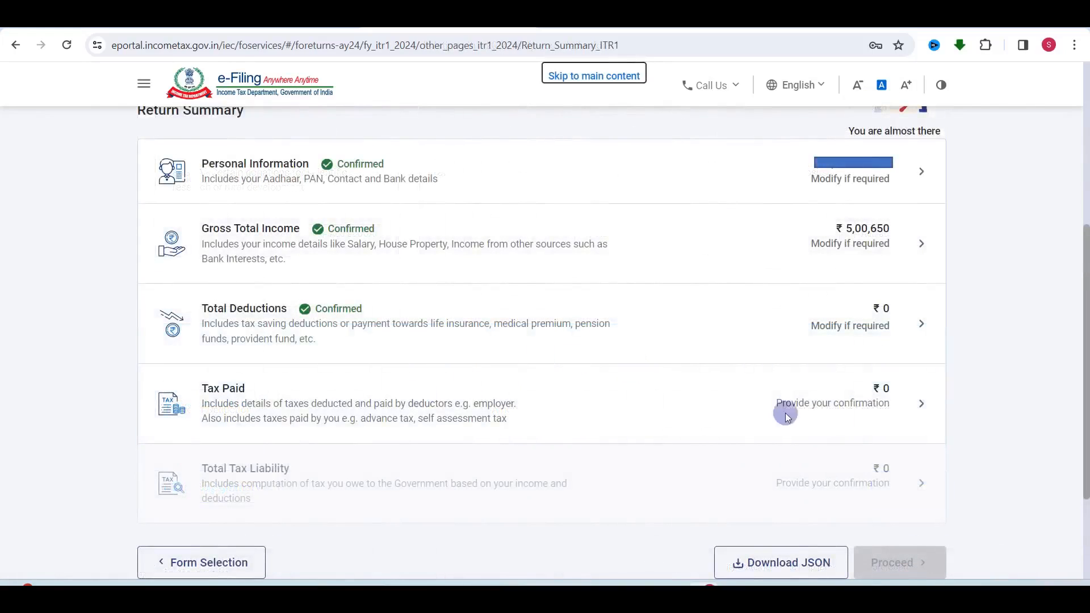
Review and confirm the Tax Paid and Total Tax Liability sections of the return
{"action": "left_click", "coordinate": [873, 402]}
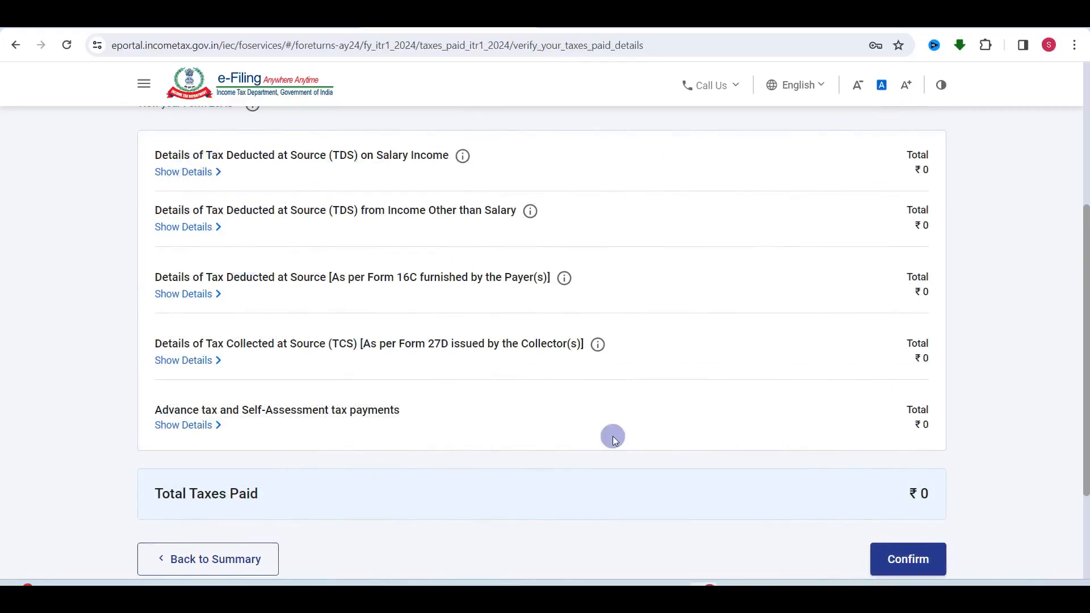
{"action": "left_click", "coordinate": [897, 560]}
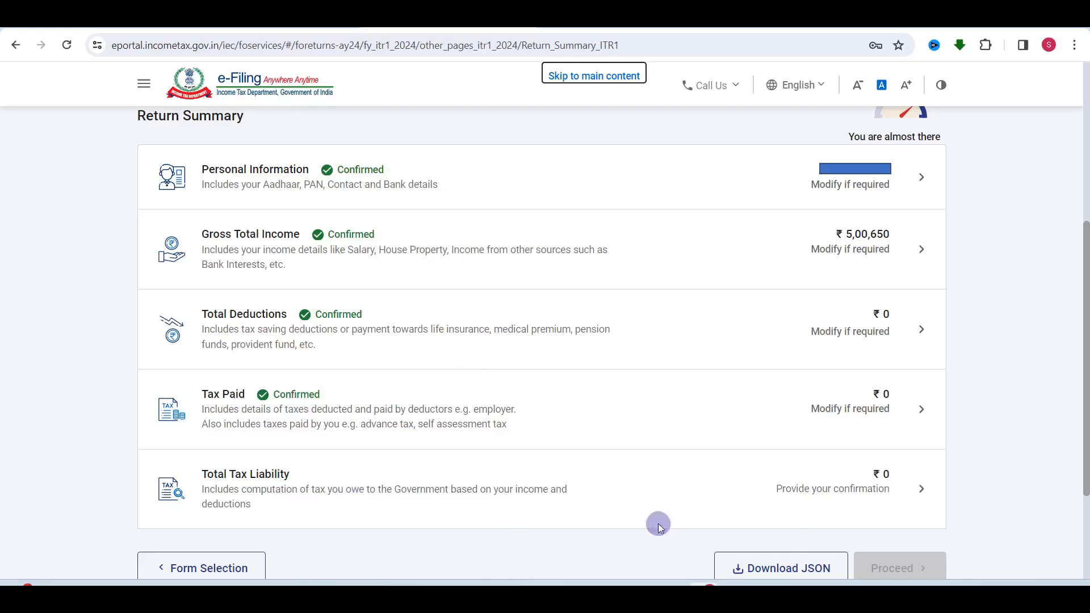
{"action": "left_click", "coordinate": [904, 498]}
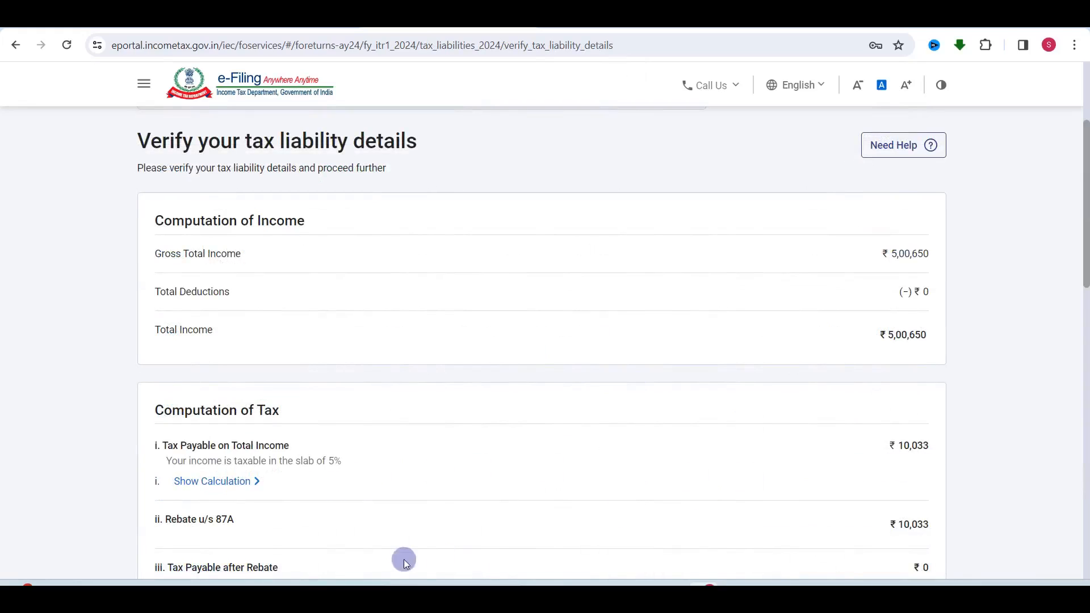
{"action": "left_click", "coordinate": [630, 513]}
{"action": "scroll", "coordinate": [631, 514], "scroll_direction": "down", "scroll_amount": 7}
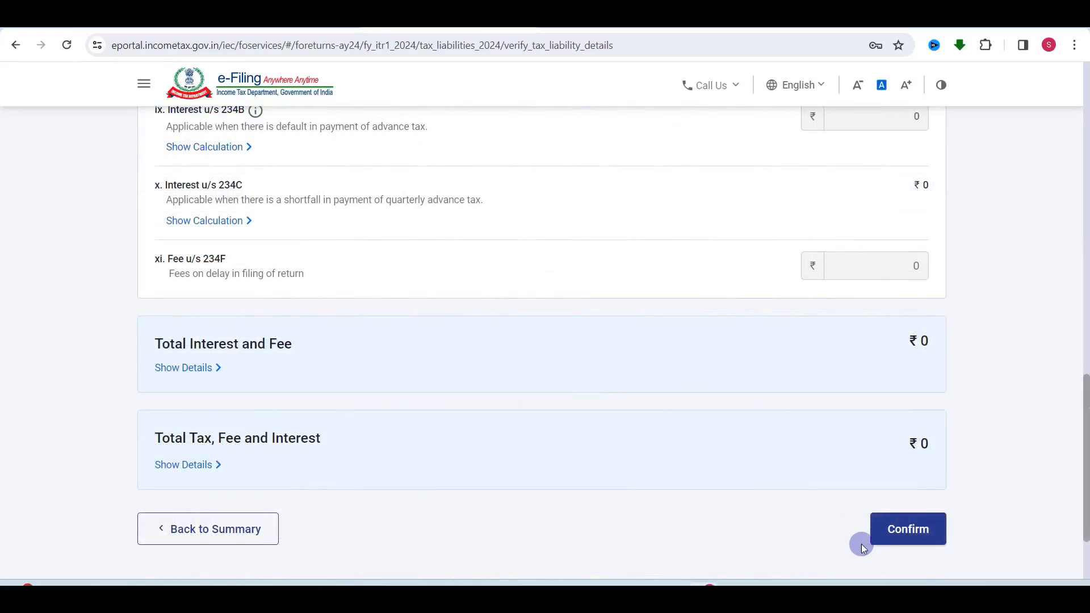
{"action": "left_click", "coordinate": [908, 529]}
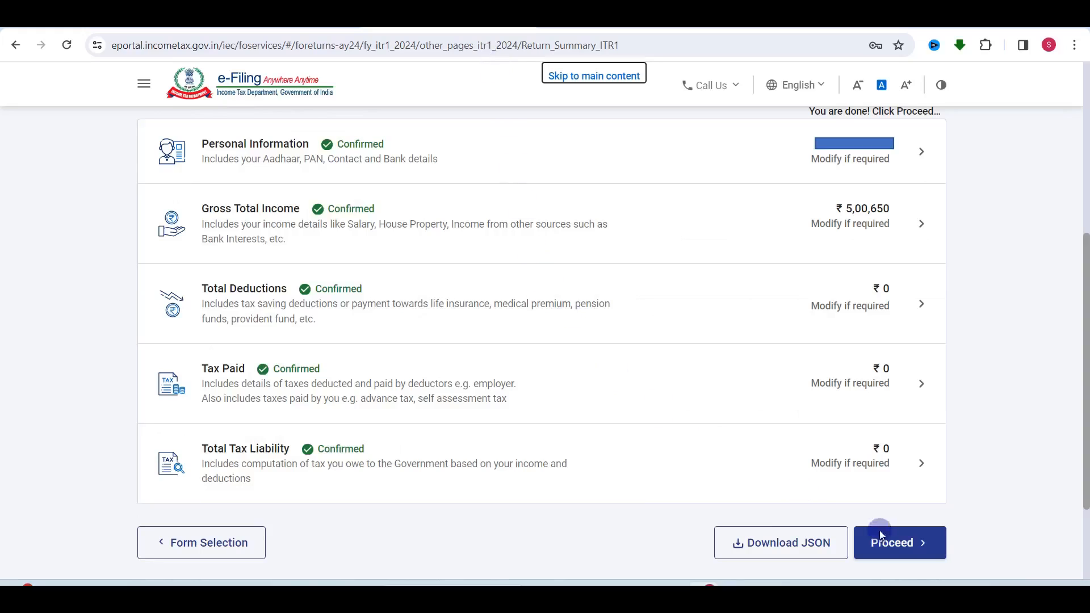
Proceed from the return summary to the full return preview, leaving the Tax Return Preparer details blank
{"action": "left_click", "coordinate": [900, 544]}
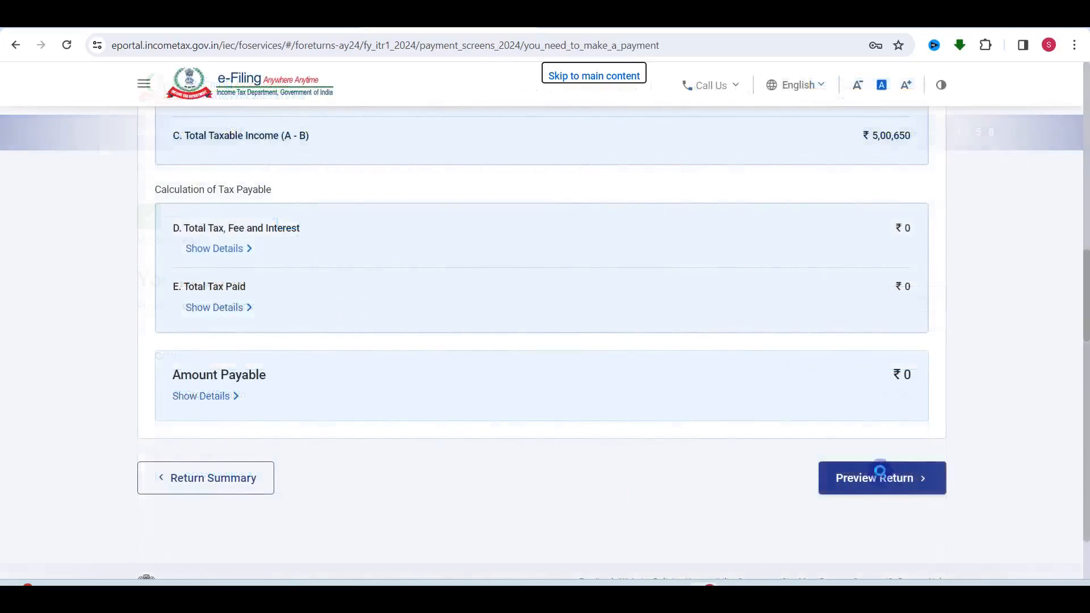
{"action": "left_click", "coordinate": [882, 487]}
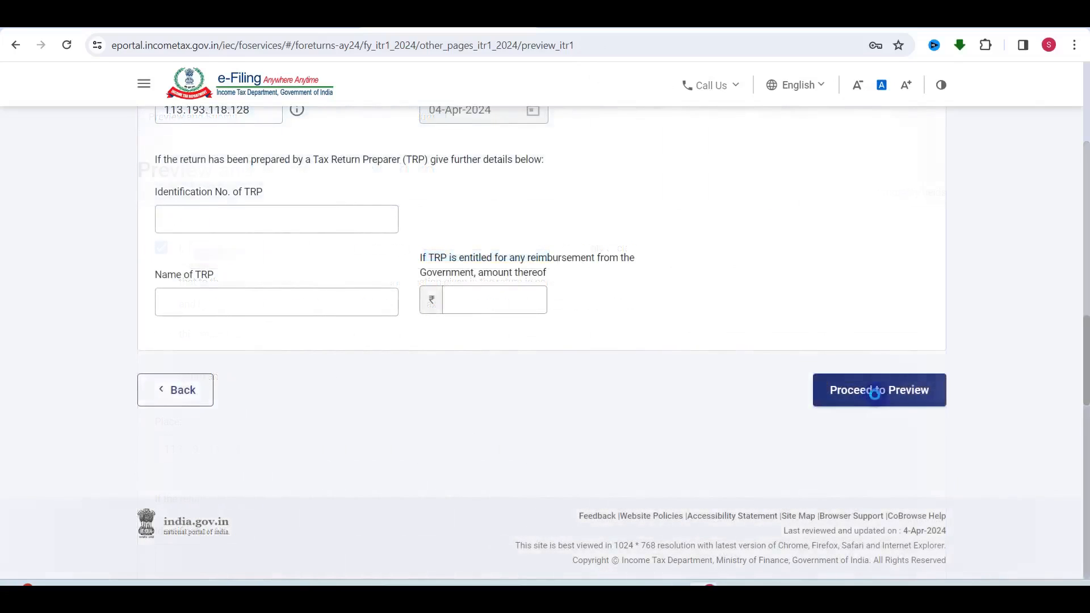
{"action": "left_click", "coordinate": [875, 391]}
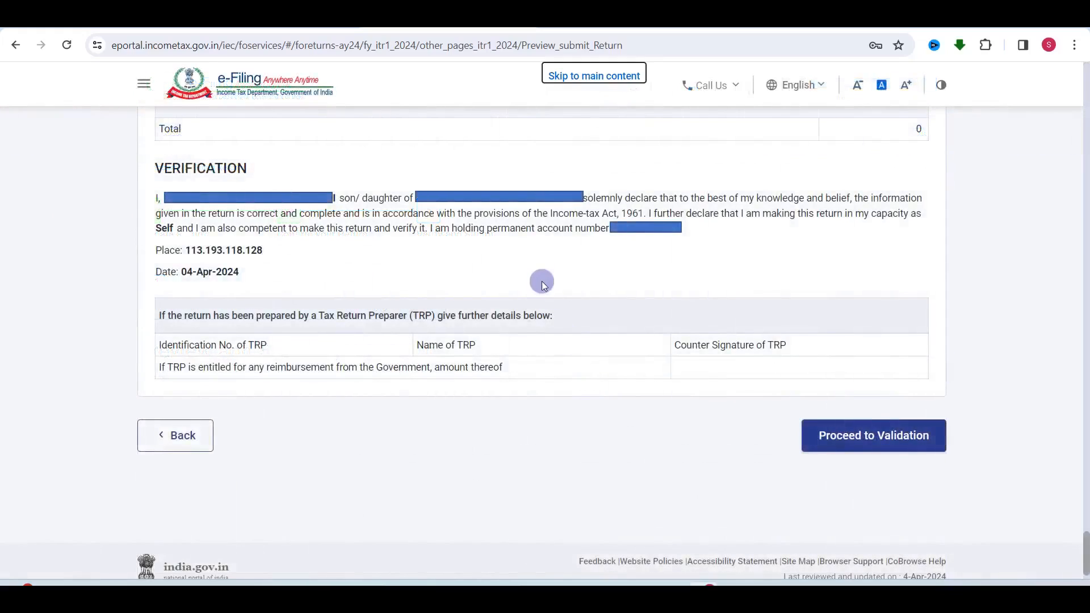
Validate the previewed ITR-1 return and proceed to its verification
{"action": "left_click", "coordinate": [873, 444]}
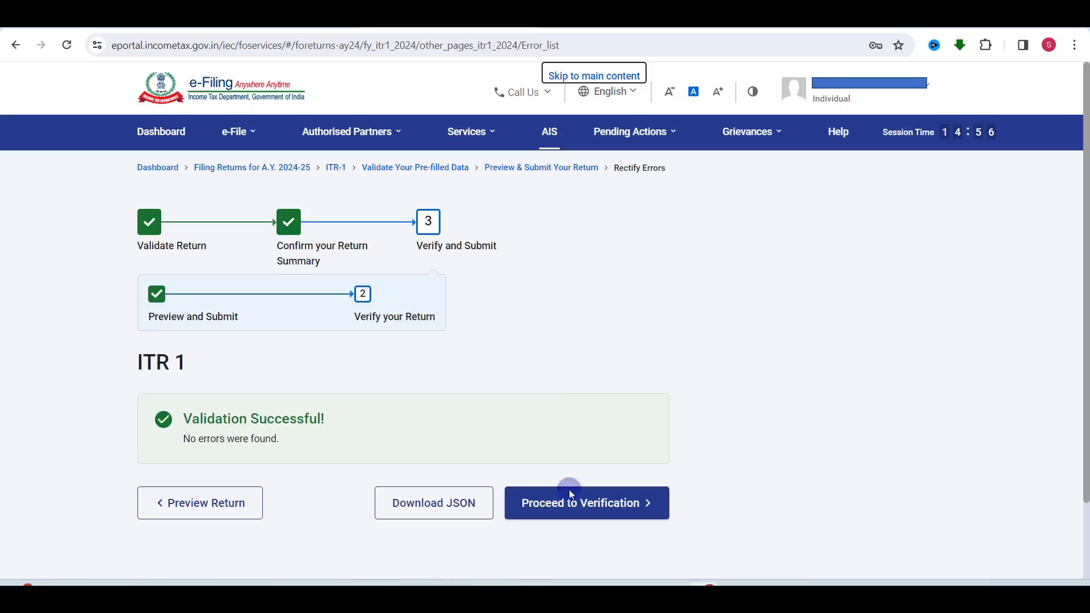
{"action": "left_click", "coordinate": [604, 514]}
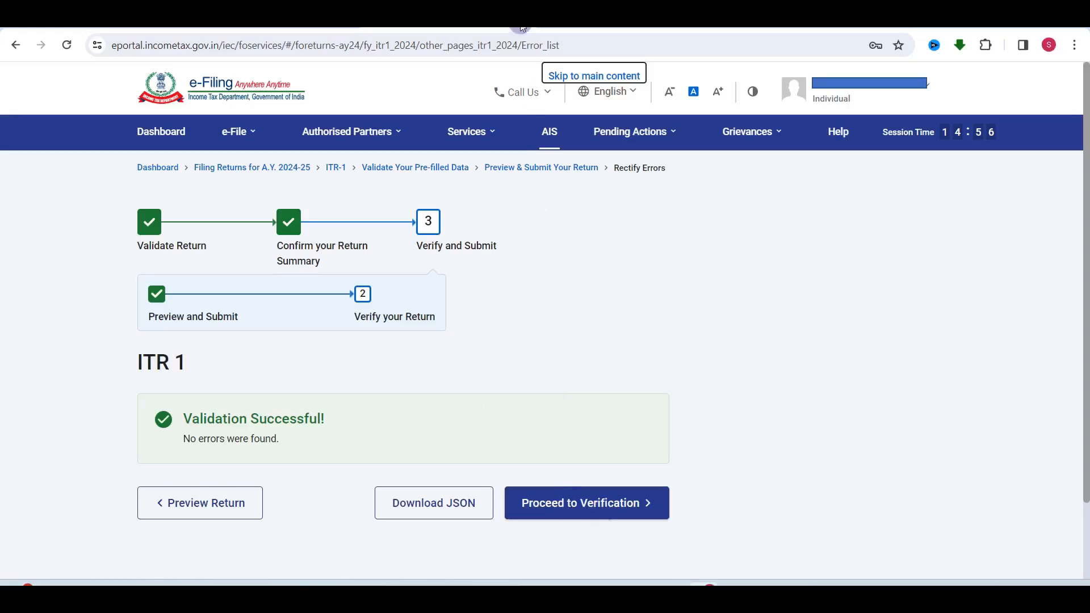